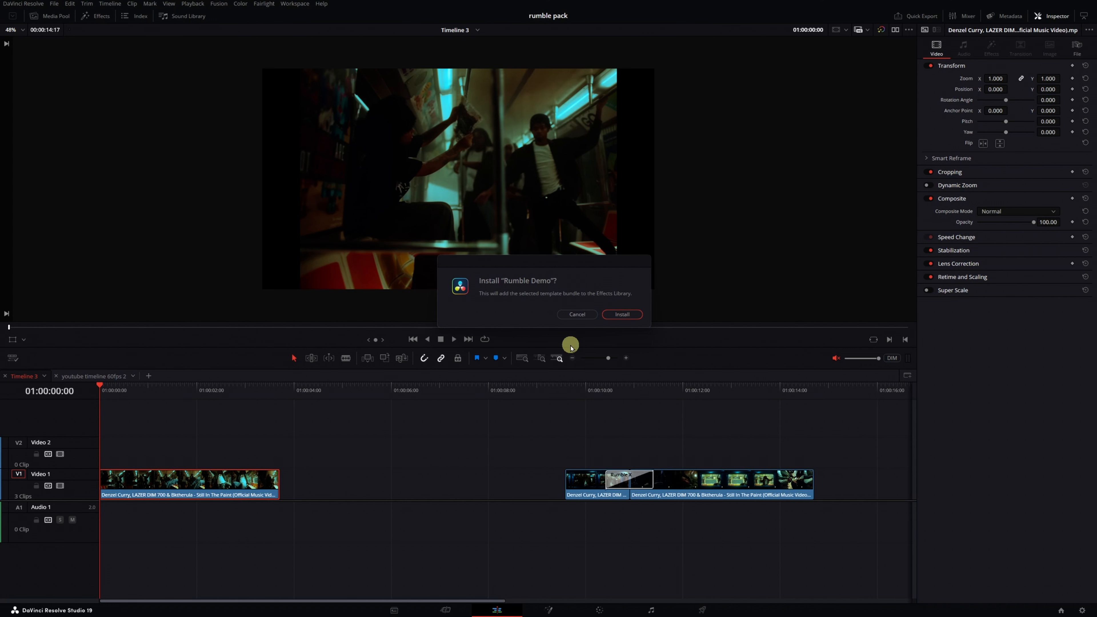
Install the Rumble Demo template bundle and search the effects library for "rumble".
{"action": "left_click", "coordinate": [634, 316]}
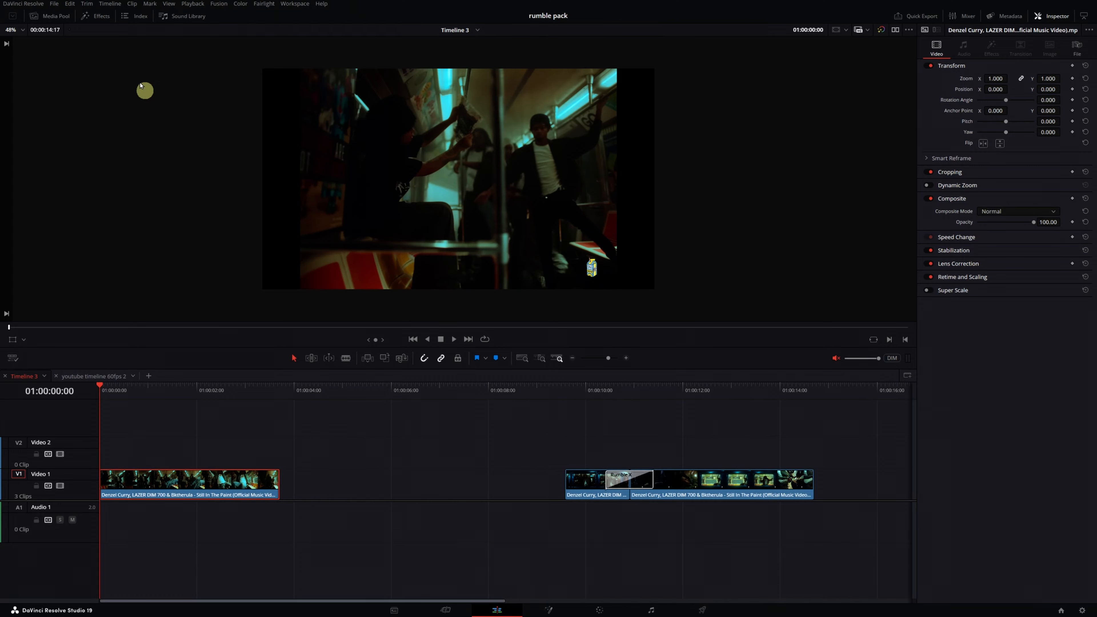
{"action": "left_click", "coordinate": [104, 16]}
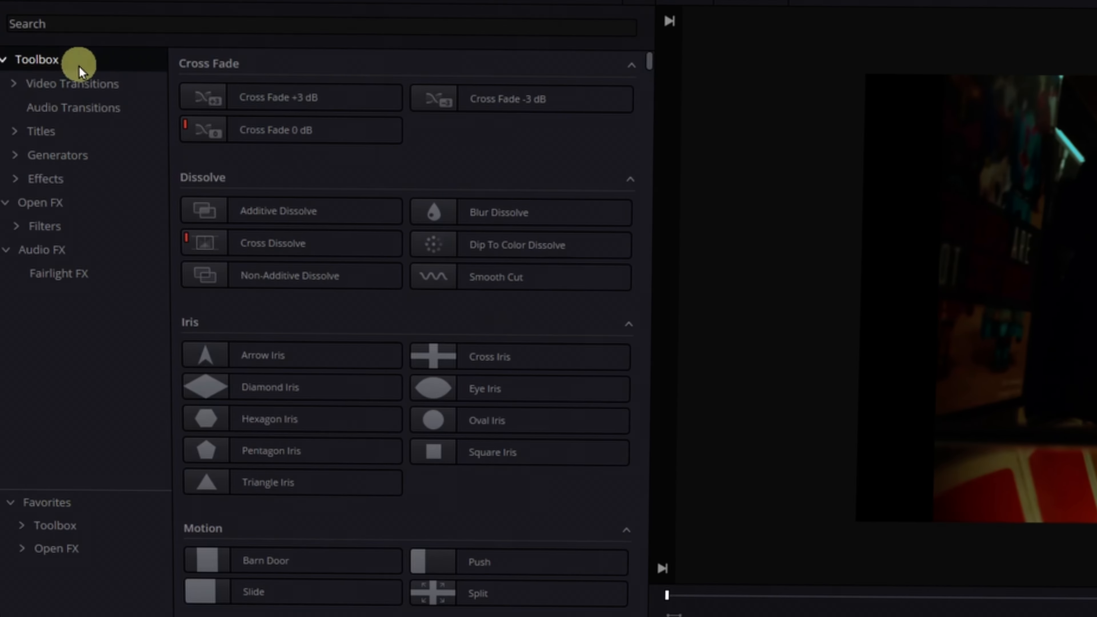
{"action": "left_click", "coordinate": [118, 23]}
{"action": "type", "text": "rumble"}
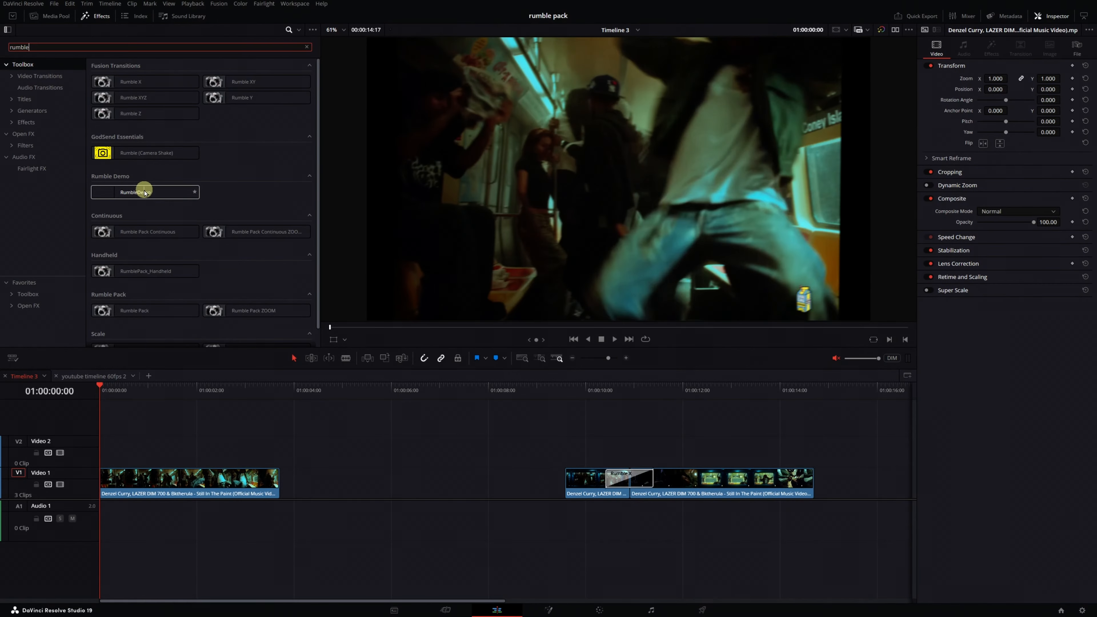
Apply the RumbleDemo effect to the first clip on Video 1 and play it with the effect's Flash turned off.
{"action": "left_click_drag", "start_coordinate": [283, 316], "coordinate": [364, 616]}
{"action": "left_click_drag", "start_coordinate": [182, 336], "coordinate": [170, 478]}
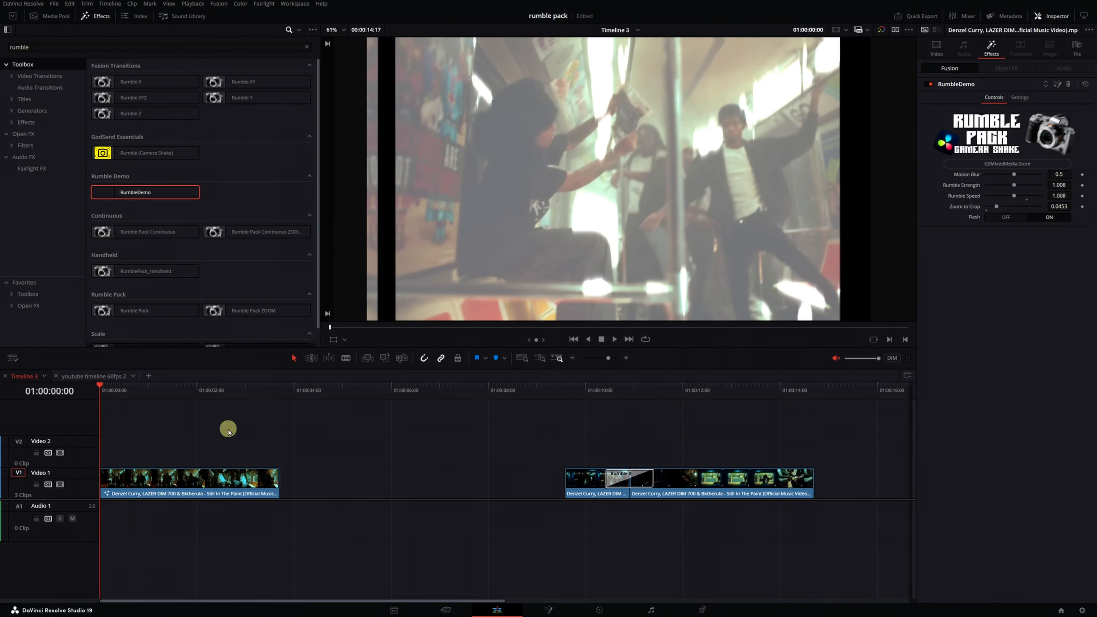
{"action": "key", "text": "space"}
{"action": "key", "text": "space"}
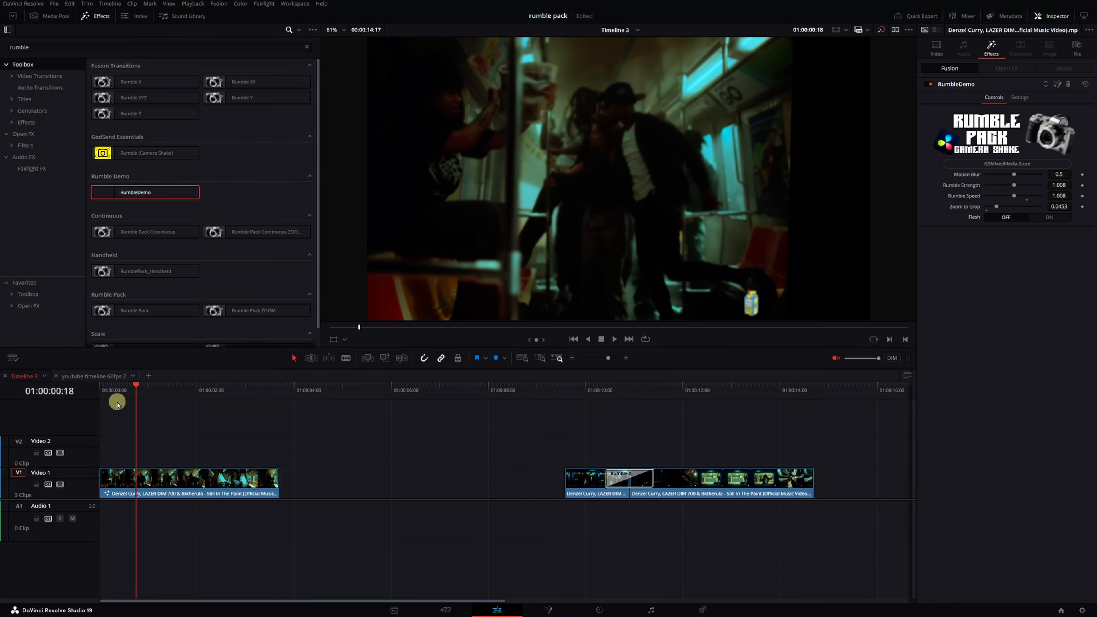
{"action": "key", "text": "space"}
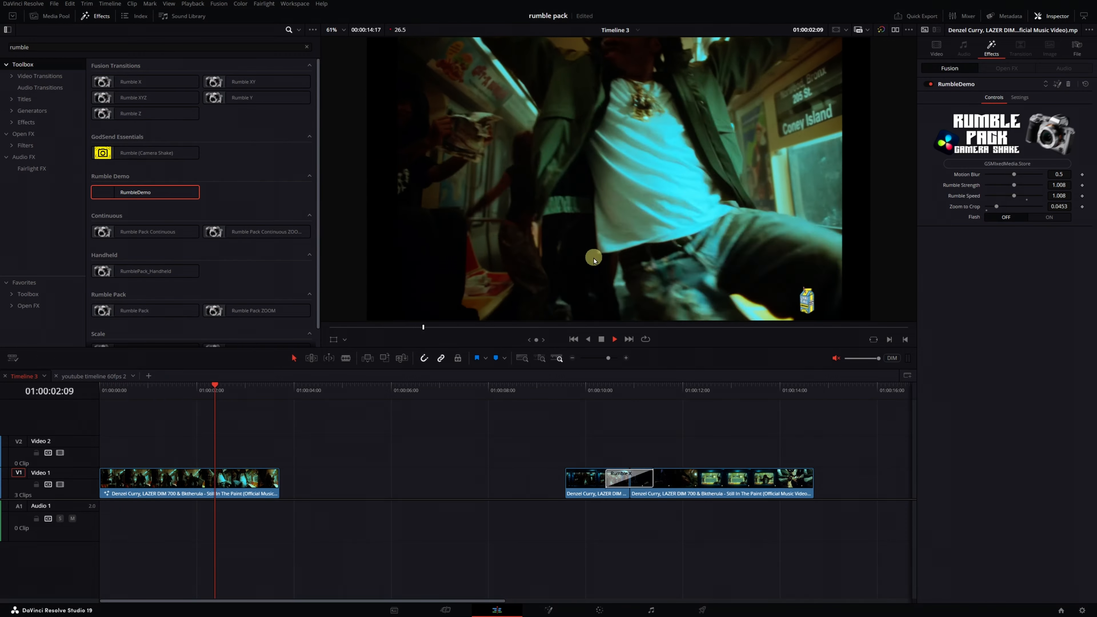
{"action": "key", "text": "space"}
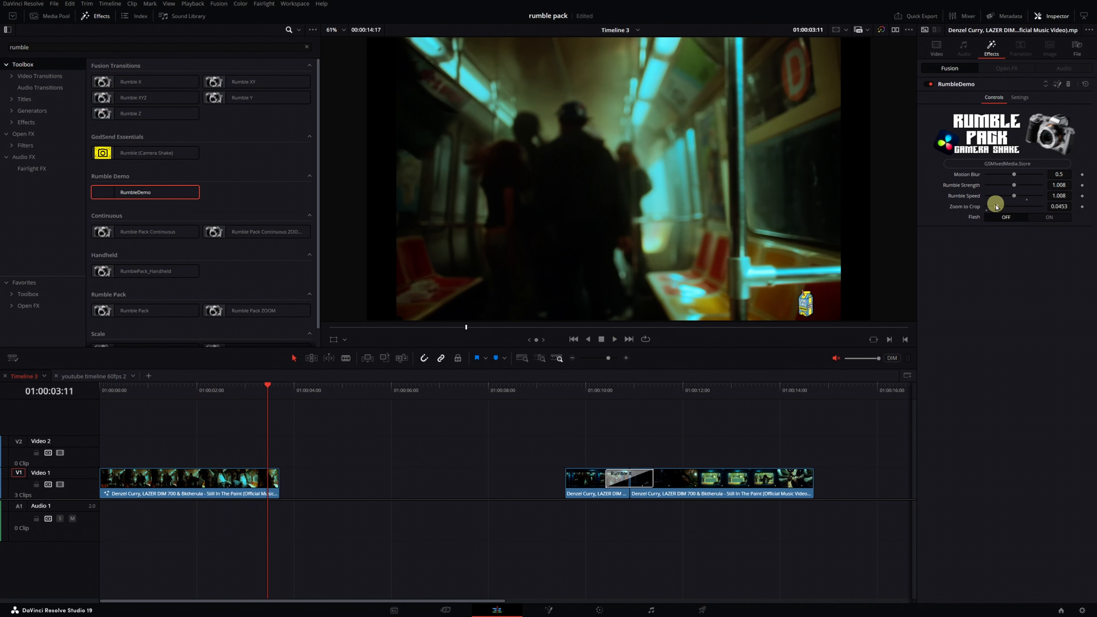
Set the RumbleDemo effect's Zoom to Crop to 0.0 and scrub through the first clip.
{"action": "left_click_drag", "start_coordinate": [996, 208], "coordinate": [986, 207]}
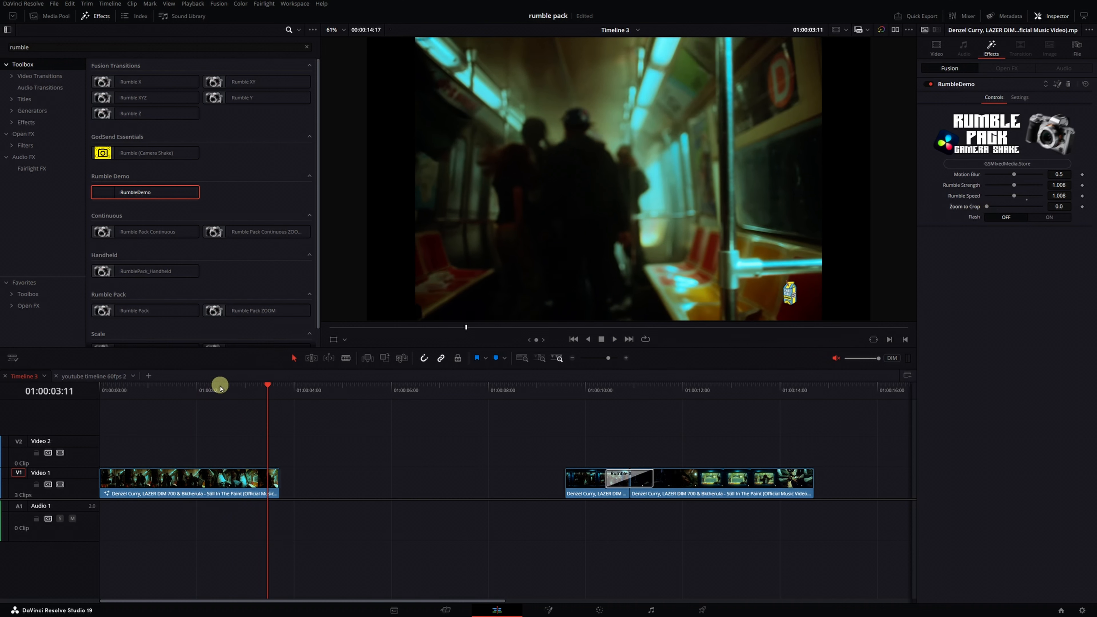
{"action": "left_click_drag", "start_coordinate": [136, 396], "coordinate": [204, 392]}
{"action": "key", "text": "ctrl+b"}
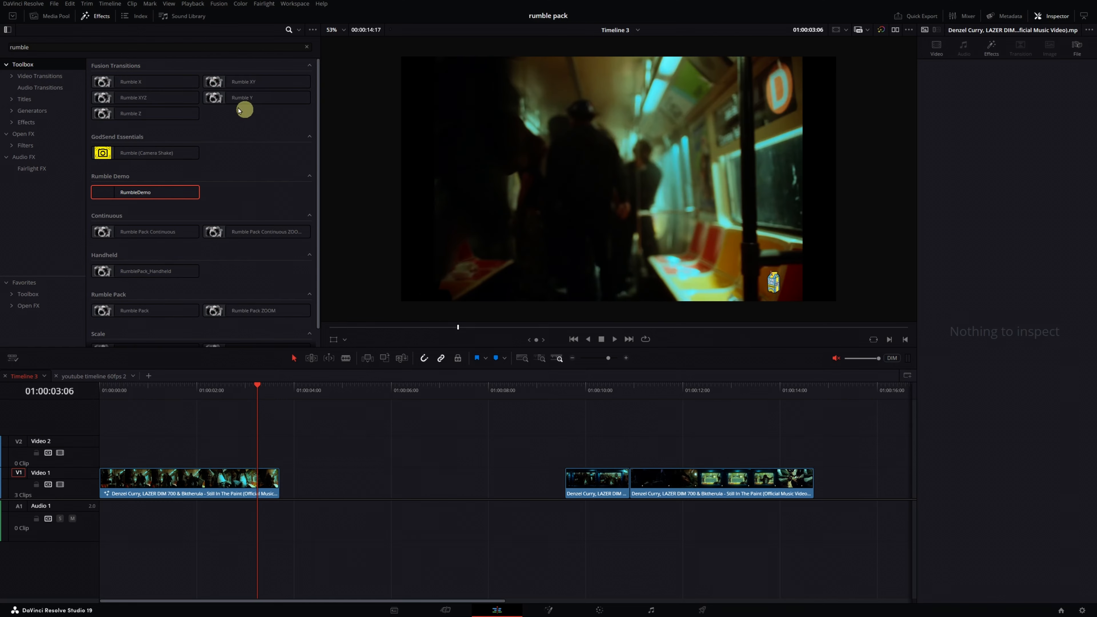
Add the Rumble X transition between the two adjoining clips, preview it, and set its Motion Blur to 0.732.
{"action": "left_click_drag", "start_coordinate": [139, 79], "coordinate": [629, 471]}
{"action": "left_click_drag", "start_coordinate": [601, 392], "coordinate": [565, 392]}
{"action": "key", "text": "space"}
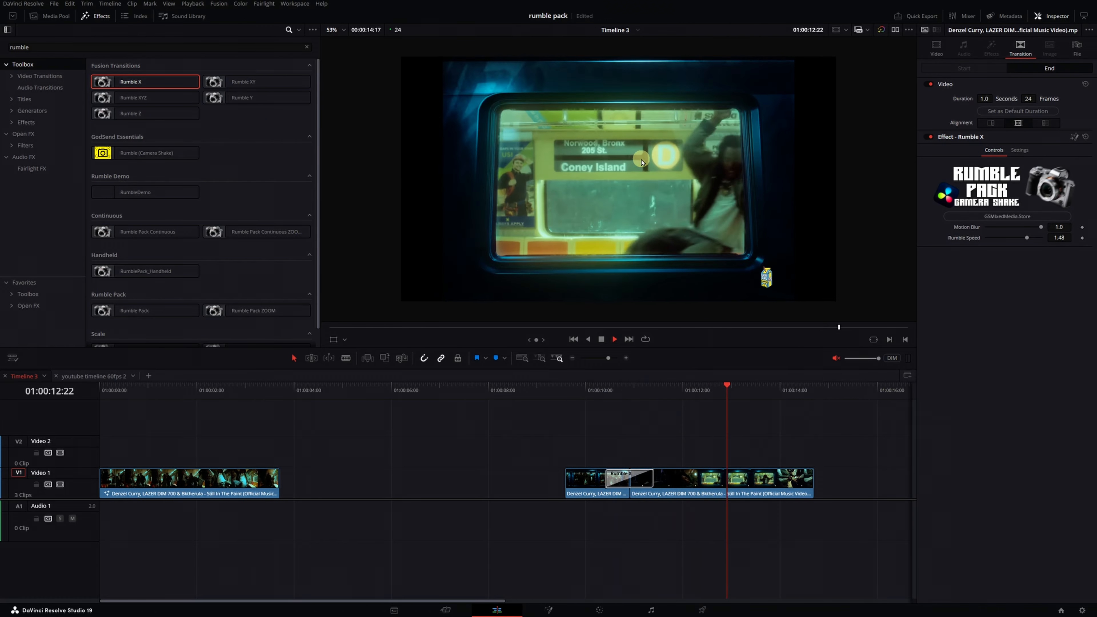
{"action": "left_click", "coordinate": [614, 391]}
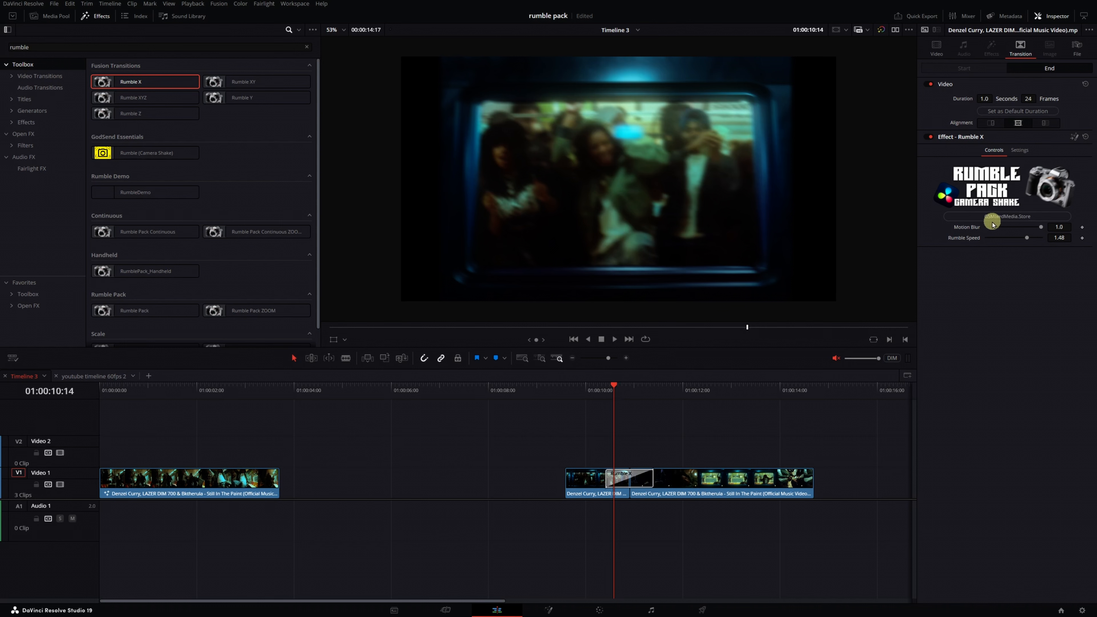
{"action": "left_click_drag", "start_coordinate": [1030, 233], "coordinate": [1027, 230]}
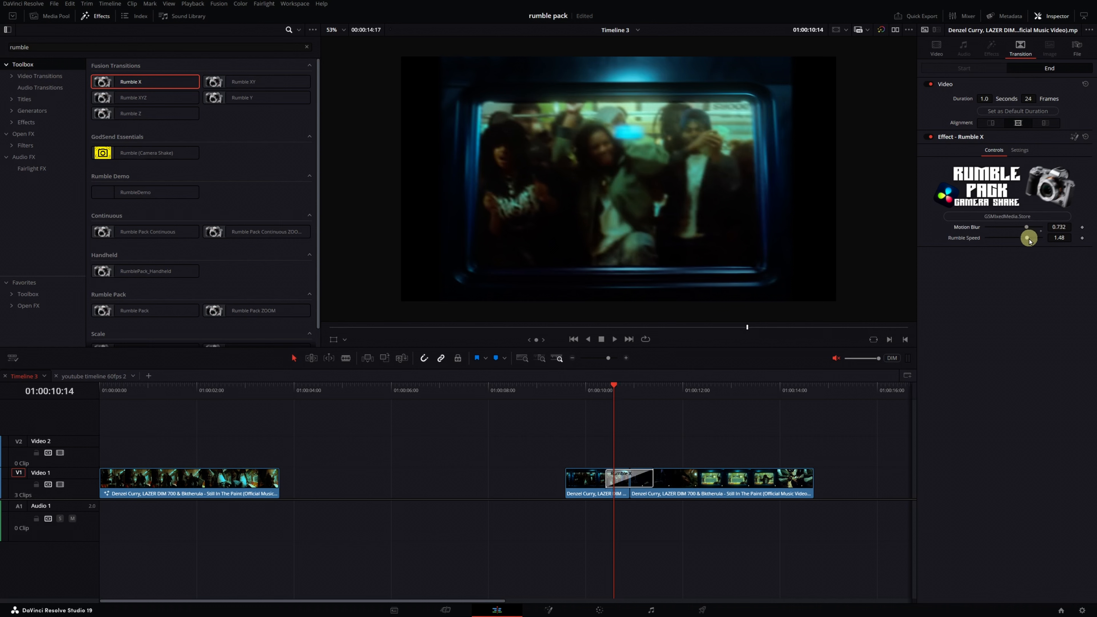
Scrub past the Rumble X transition and check the timeline frame rate in the project settings.
{"action": "left_click_drag", "start_coordinate": [615, 399], "coordinate": [674, 399]}
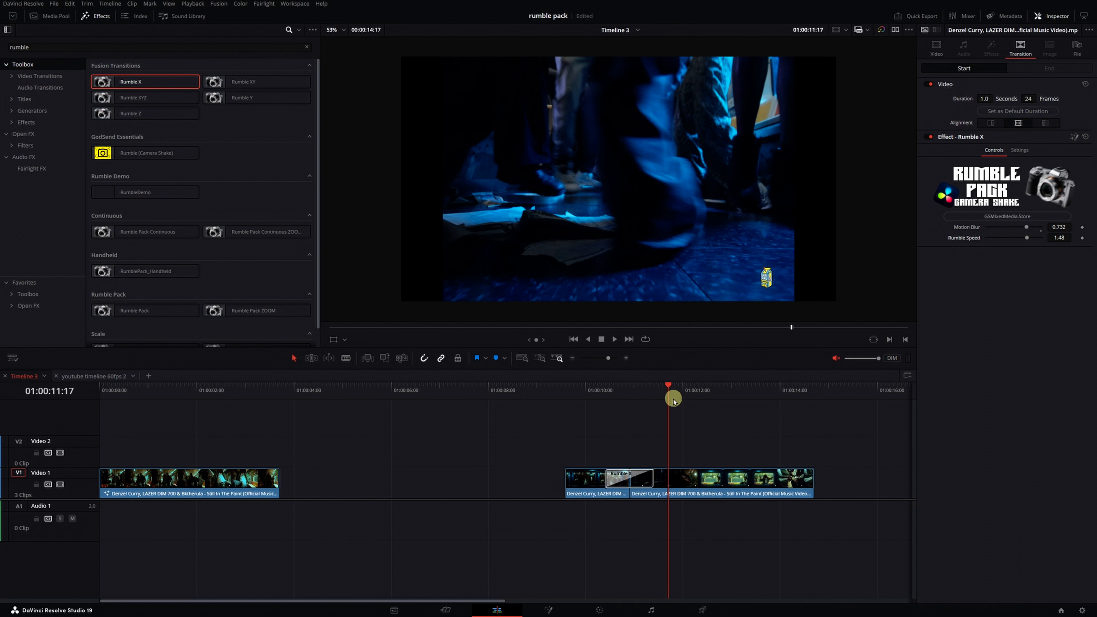
{"action": "key", "text": "shift+9"}
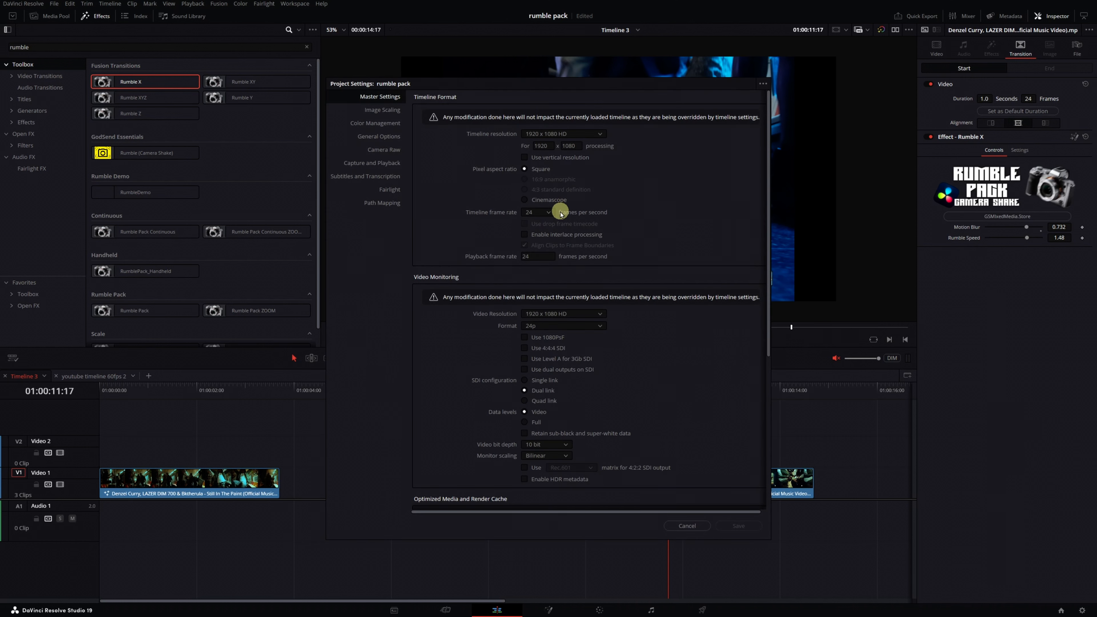
{"action": "left_click", "coordinate": [696, 525]}
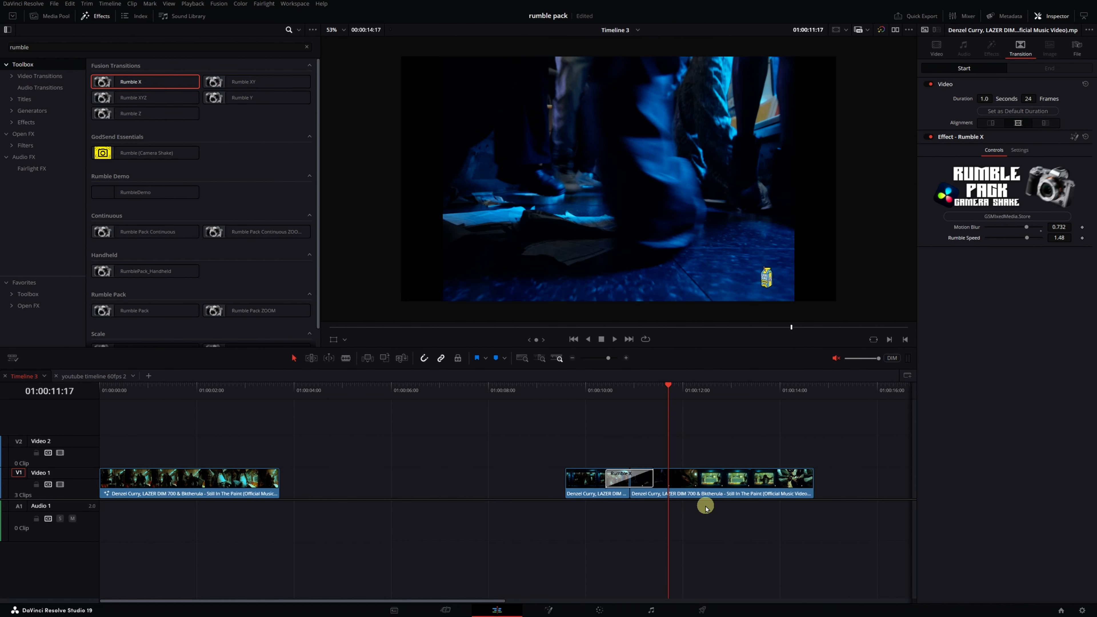
Replace the RumbleDemo effect on the first clip with Rumble Pack Continuous and play it from the start.
{"action": "left_click", "coordinate": [152, 386]}
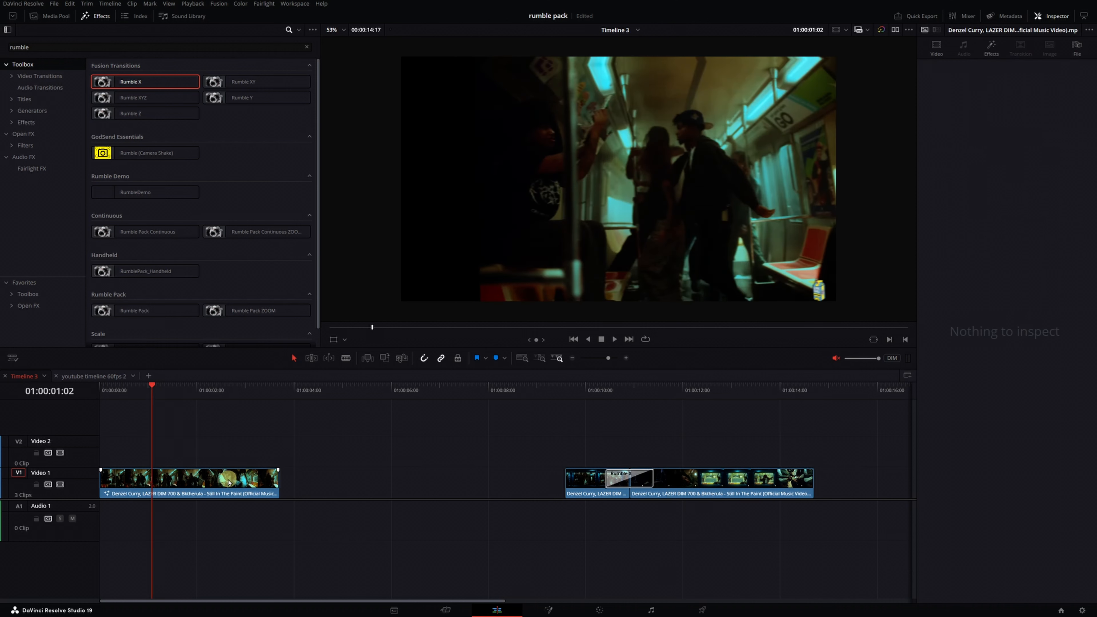
{"action": "left_click", "coordinate": [229, 482]}
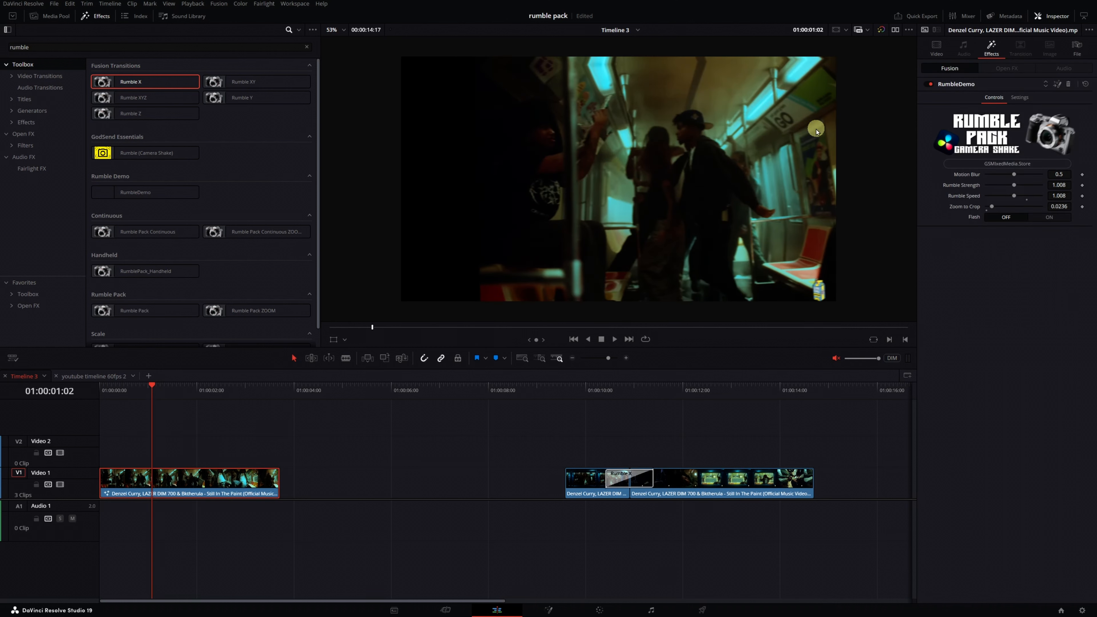
{"action": "left_click", "coordinate": [1066, 86]}
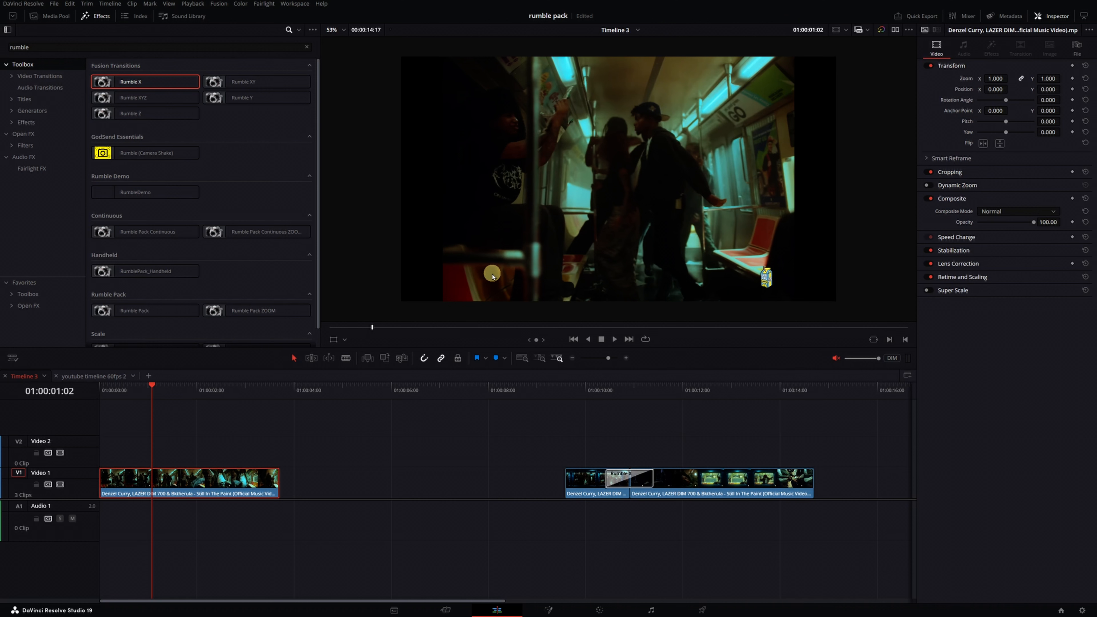
{"action": "scroll", "coordinate": [200, 203], "scroll_direction": "down", "scroll_amount": 1}
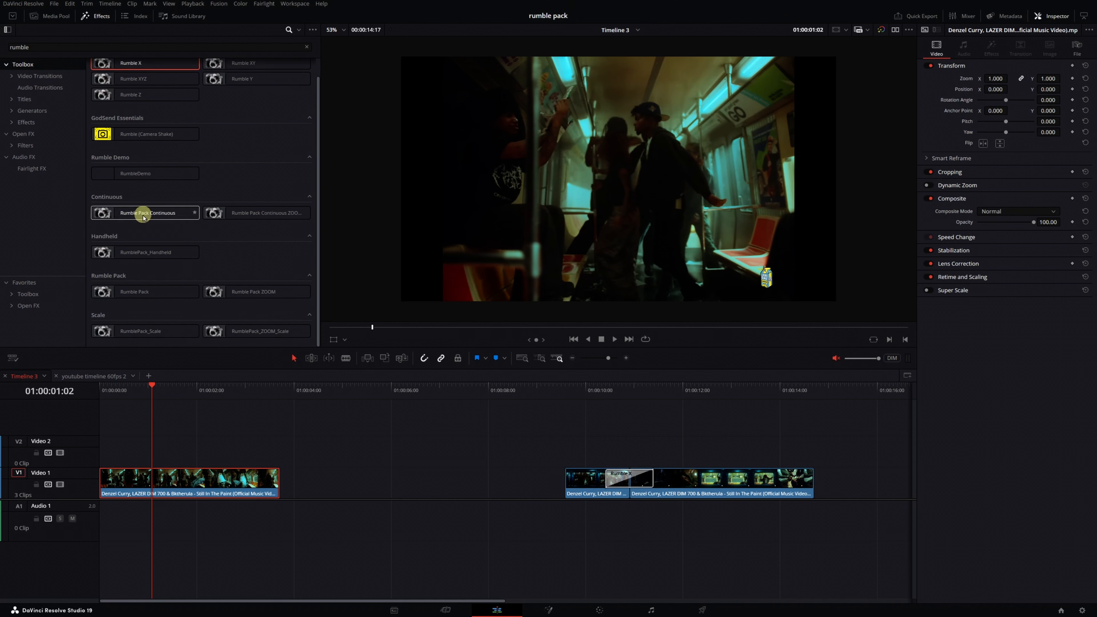
{"action": "mouse_move", "coordinate": [144, 215]}
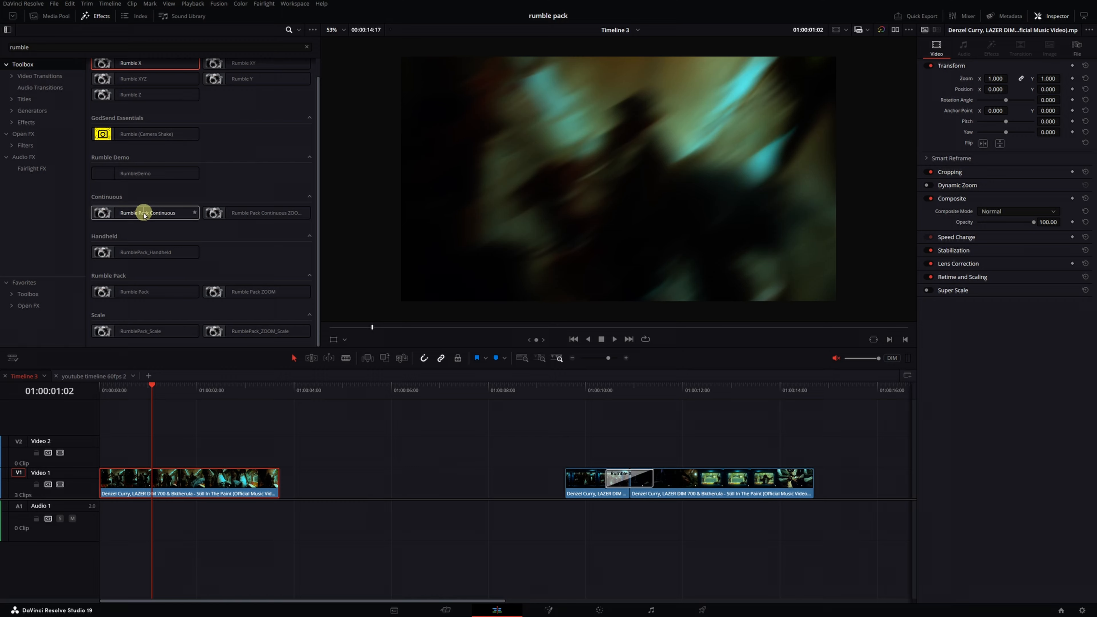
{"action": "left_click_drag", "start_coordinate": [144, 215], "coordinate": [119, 477]}
{"action": "left_click", "coordinate": [104, 389]}
{"action": "key", "text": "space"}
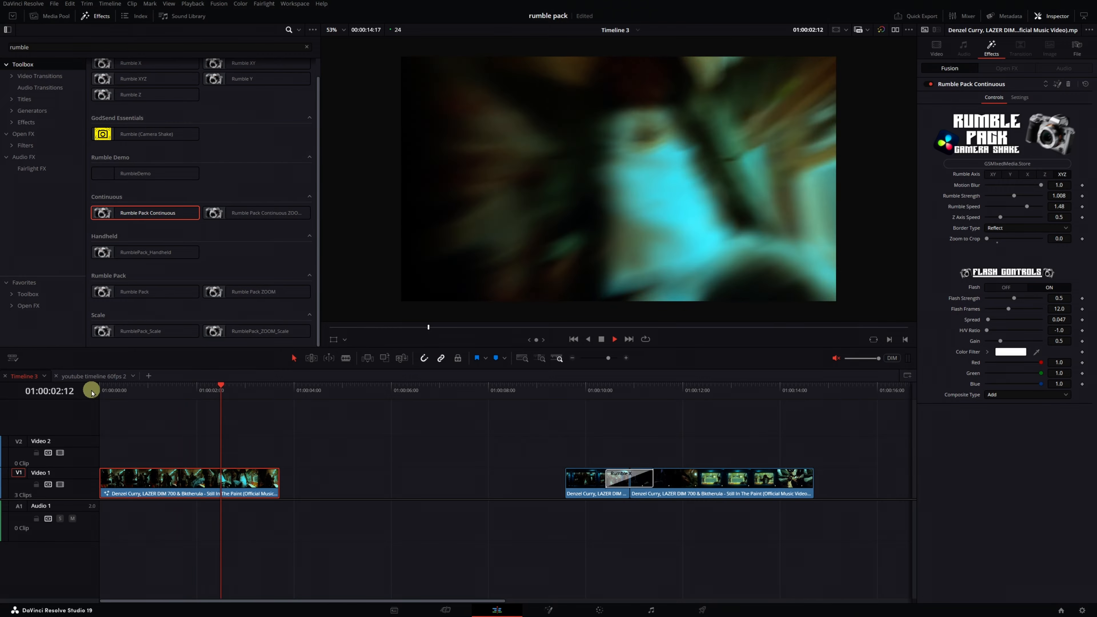
Try Flash Frames values of 24 and 5 on Rumble Pack Continuous, playing the first clip with each.
{"action": "left_click", "coordinate": [100, 391]}
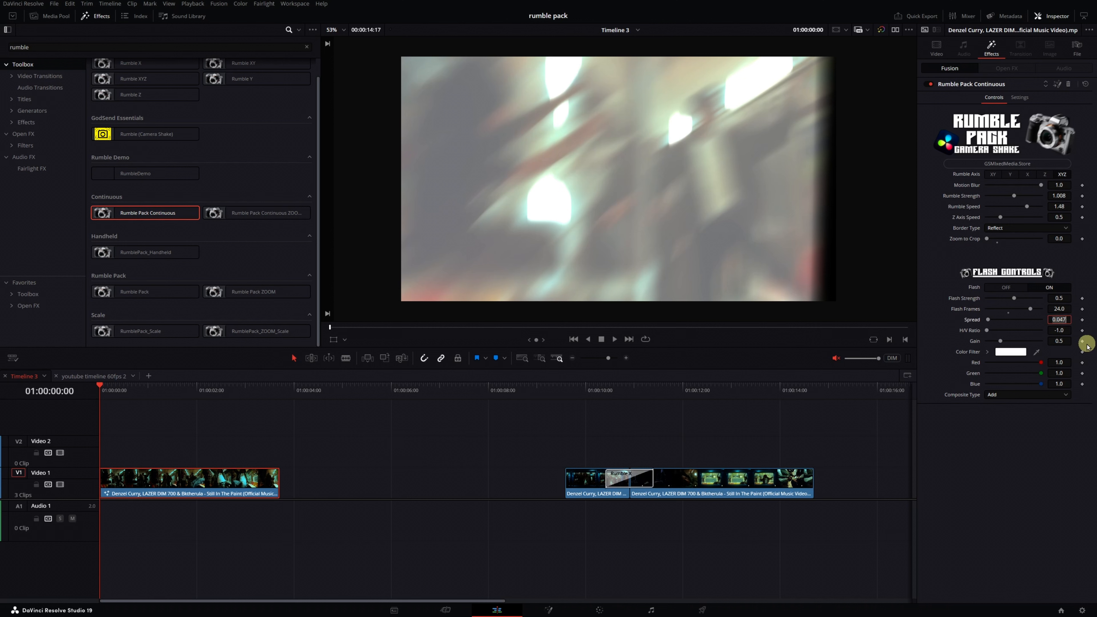
{"action": "key", "text": "space"}
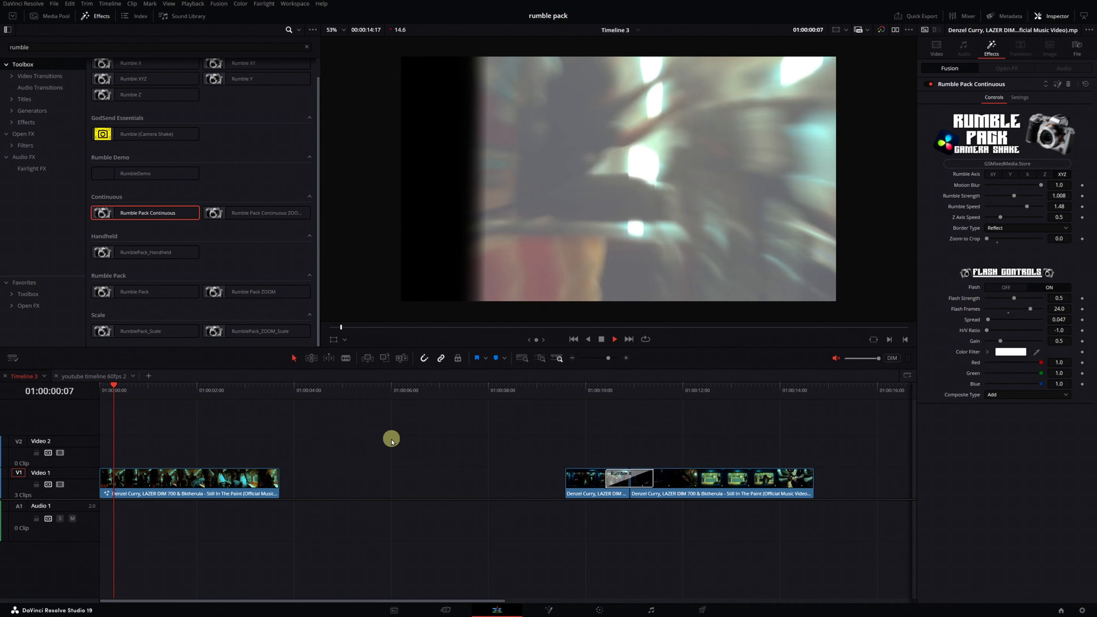
{"action": "key", "text": "space"}
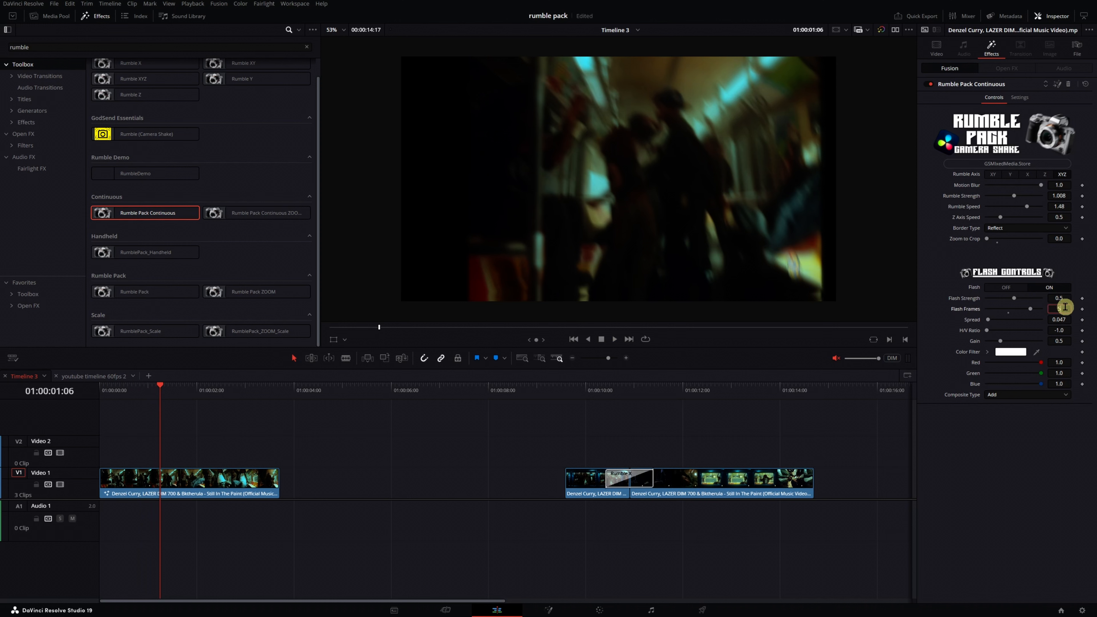
{"action": "left_click", "coordinate": [957, 443]}
{"action": "key", "text": "space"}
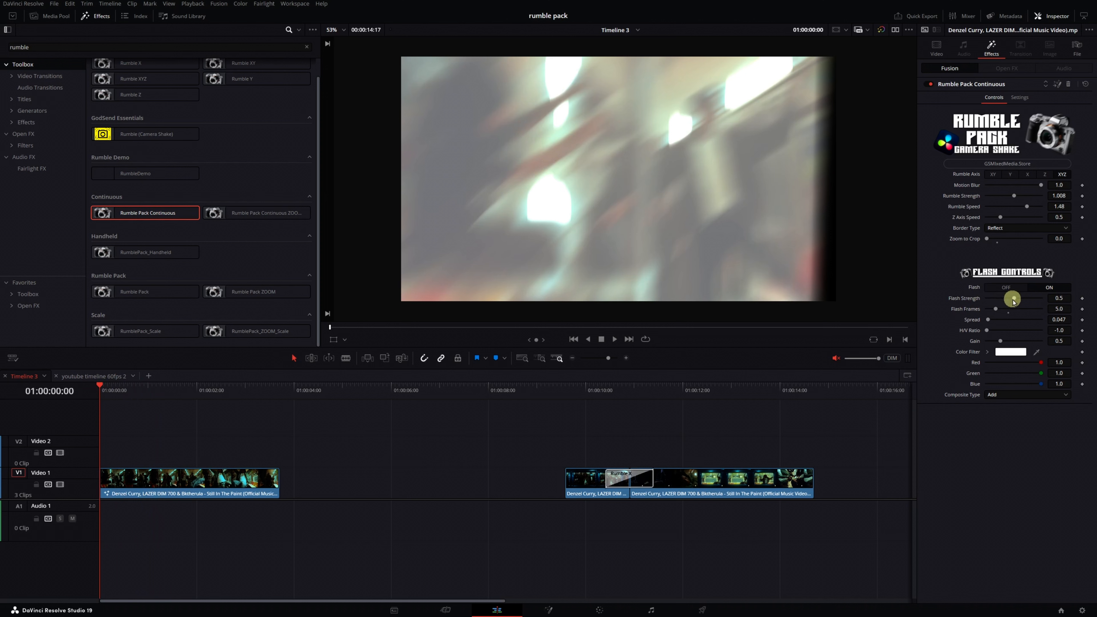
Set the Flash Strength to 0.583, compare the flash off and on, and set its Composite Type to Overlay.
{"action": "mouse_move", "coordinate": [1013, 298]}
{"action": "left_mouse_down"}
{"action": "mouse_move", "coordinate": [1028, 299]}
{"action": "mouse_move", "coordinate": [1021, 295]}
{"action": "left_mouse_up"}
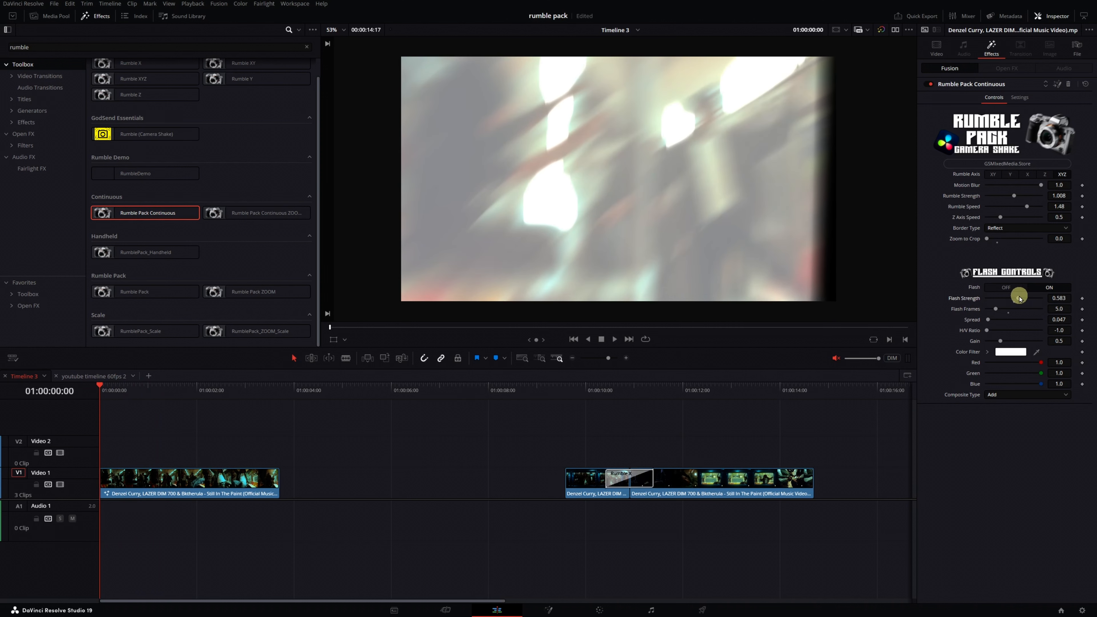
{"action": "left_click", "coordinate": [1004, 286]}
{"action": "left_click", "coordinate": [1052, 286]}
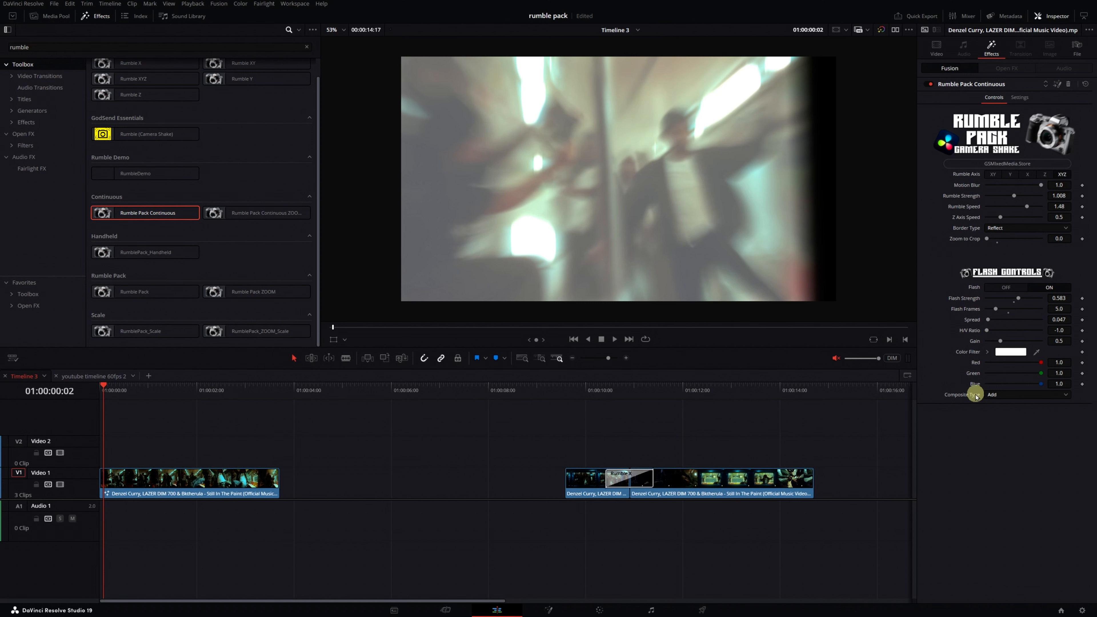
{"action": "left_click", "coordinate": [1017, 395]}
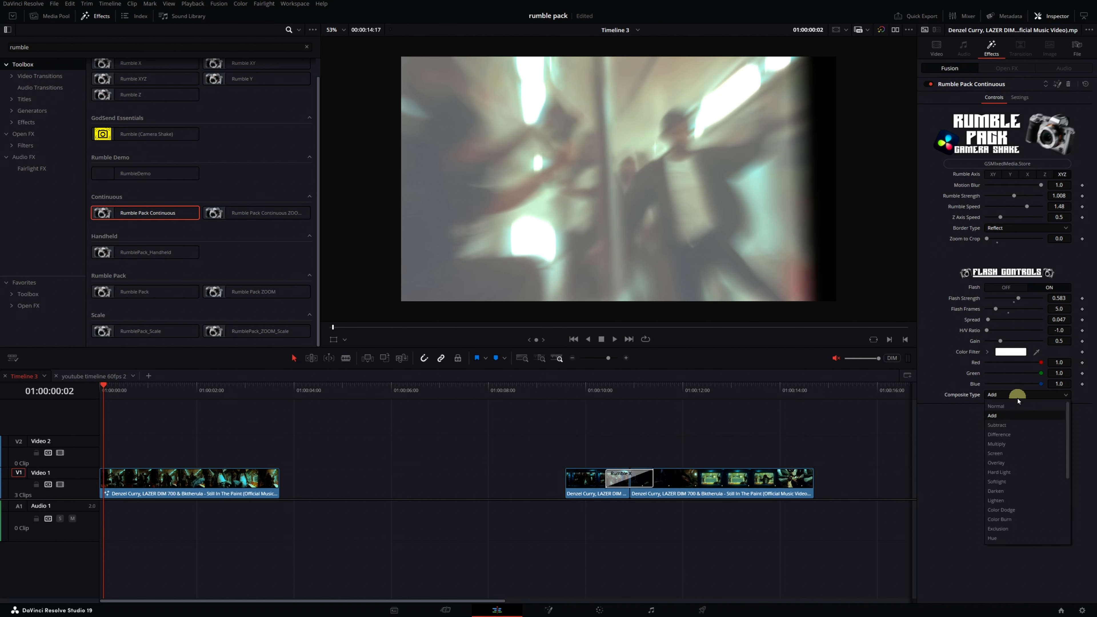
{"action": "left_click", "coordinate": [1016, 463]}
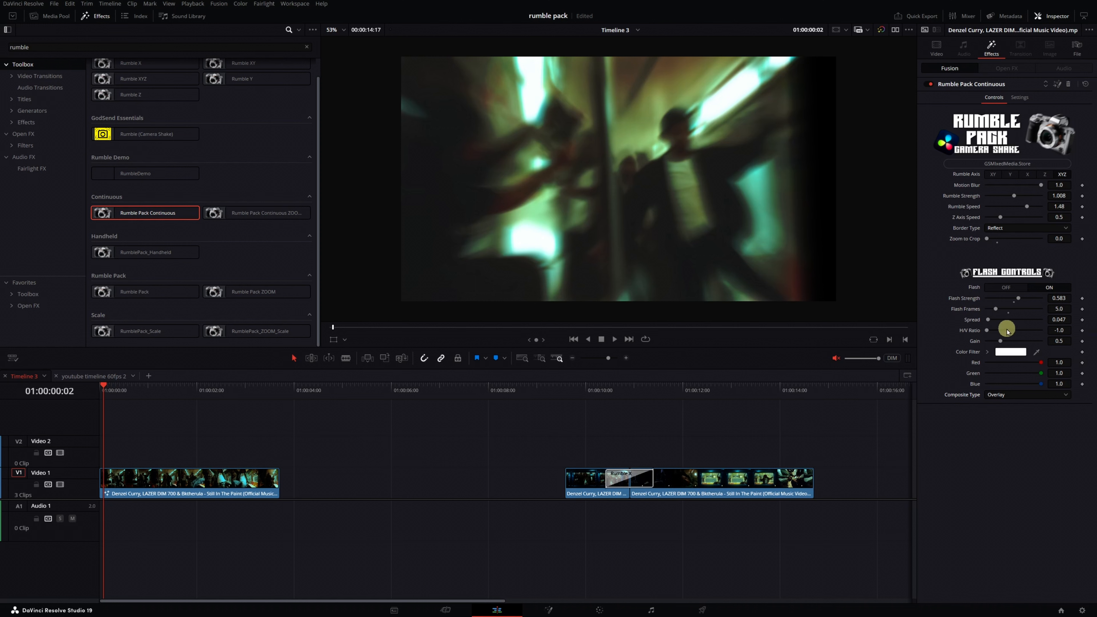
Set the flash's Spread to 0.976, H/V Ratio to -0.33, Gain to 0.898 and Color Filter to dark red #aa0000.
{"action": "left_click_drag", "start_coordinate": [988, 319], "coordinate": [1011, 341]}
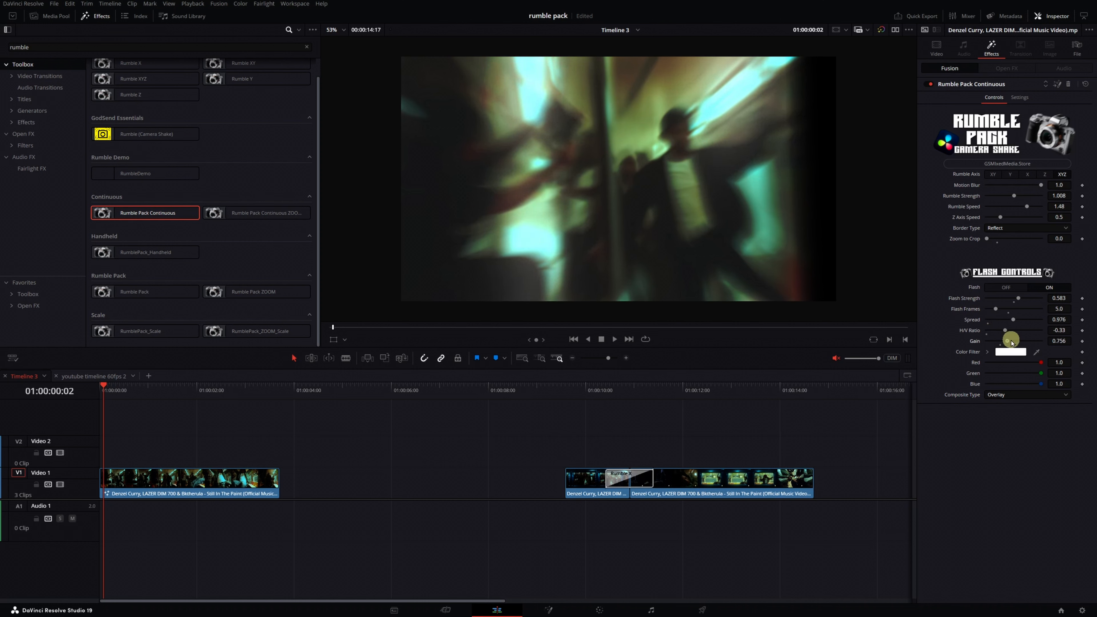
{"action": "left_click", "coordinate": [1010, 351]}
{"action": "left_click", "coordinate": [459, 242]}
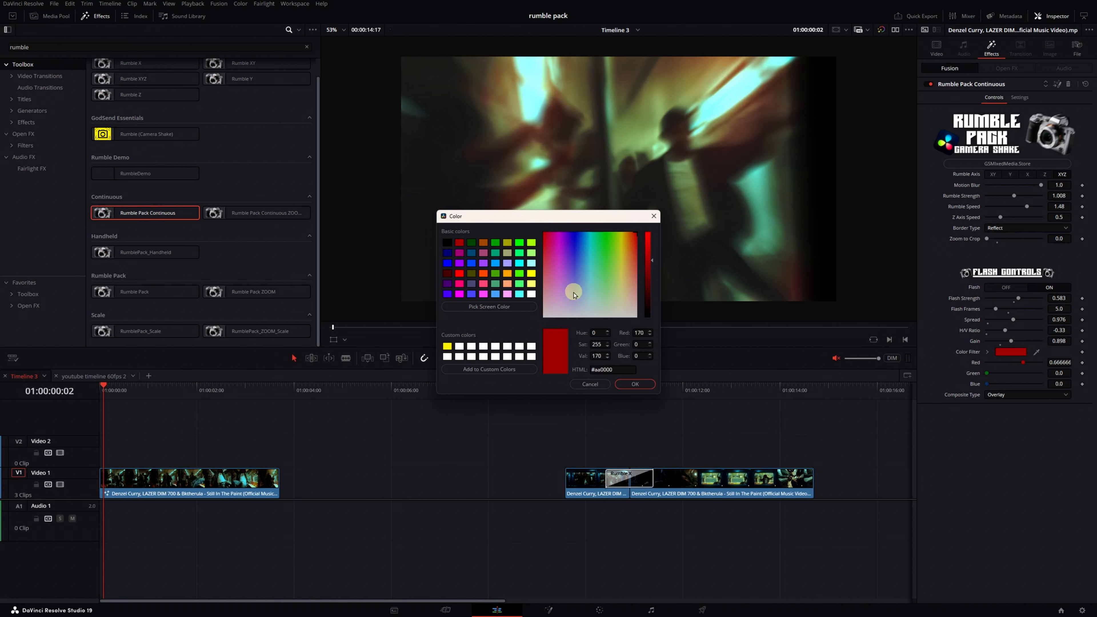
{"action": "left_click", "coordinate": [645, 384]}
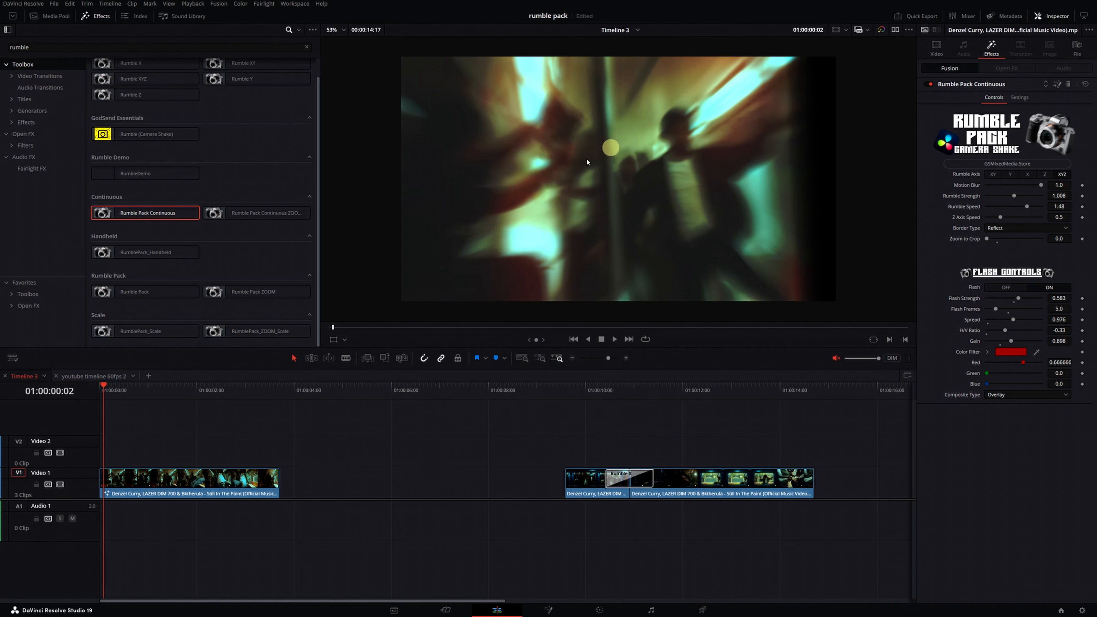
Preview the red flash, set Flash Frames to 12 and Composite Type to Lighten, and return to the timeline start.
{"action": "key", "text": "space"}
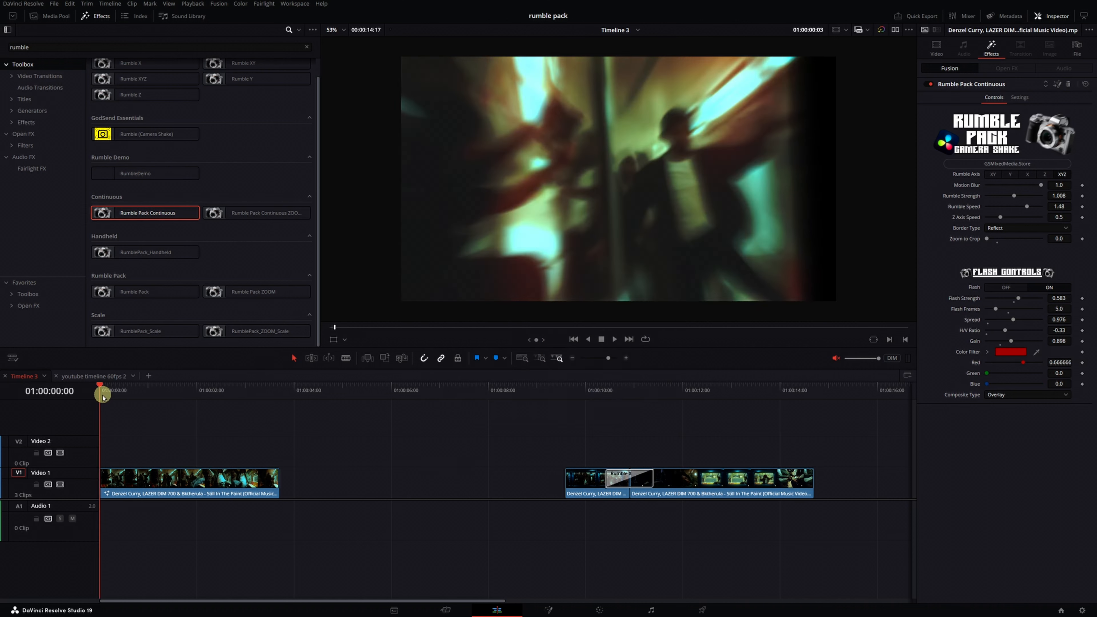
{"action": "key", "text": "space"}
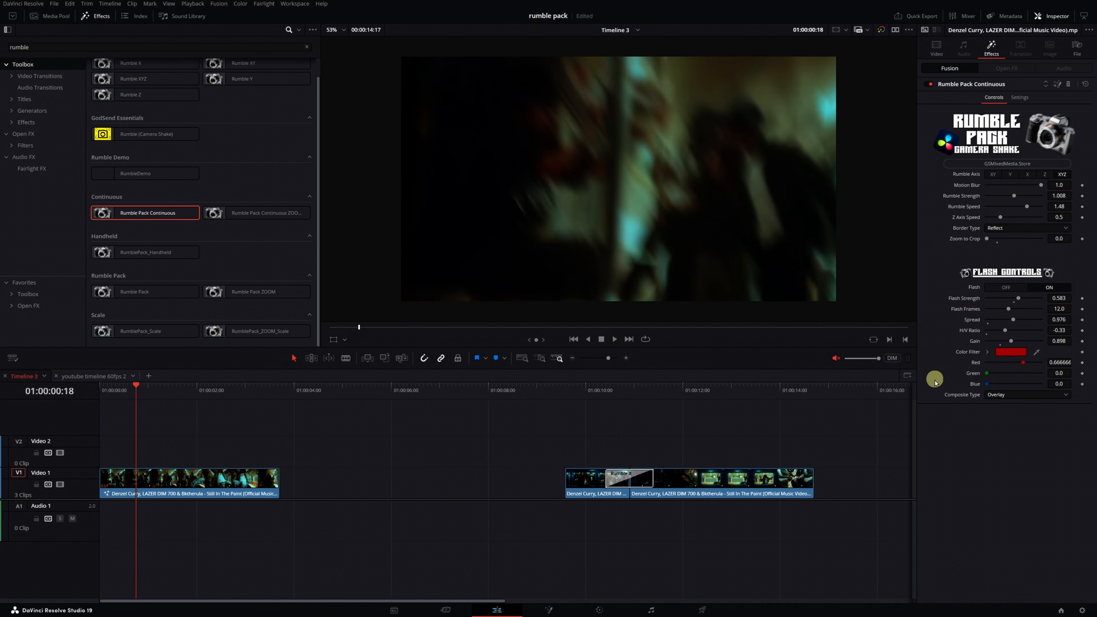
{"action": "left_click", "coordinate": [1006, 394]}
{"action": "left_click", "coordinate": [1014, 501]}
{"action": "left_click", "coordinate": [97, 390]}
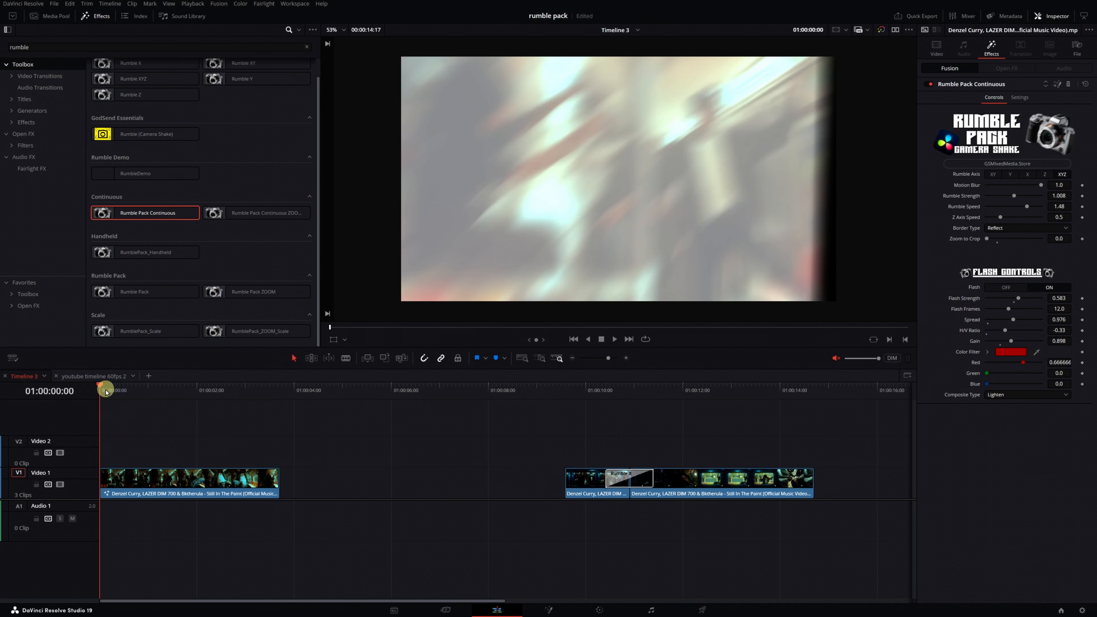
Try the flash Composite Types Exclusion, Vivid Light, Linear Light and Linear Burn, set it to Colorize, and return to the timeline start.
{"action": "left_click", "coordinate": [1036, 396]}
{"action": "scroll", "coordinate": [1032, 490], "scroll_direction": "up", "scroll_amount": 5}
{"action": "scroll", "coordinate": [1033, 478], "scroll_direction": "down", "scroll_amount": 2}
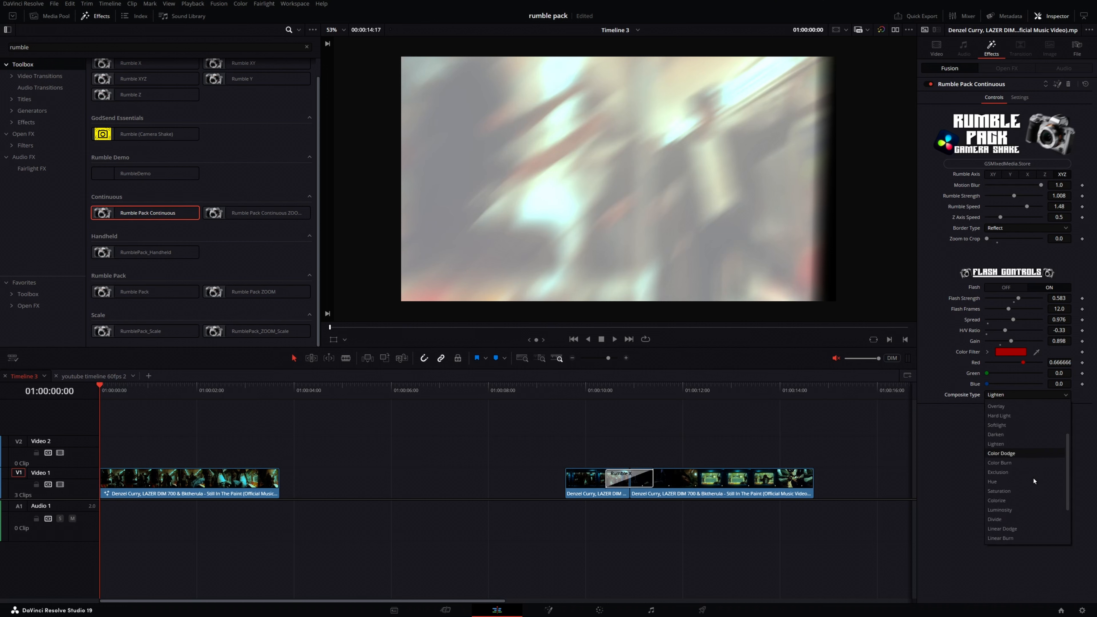
{"action": "left_click", "coordinate": [1020, 474]}
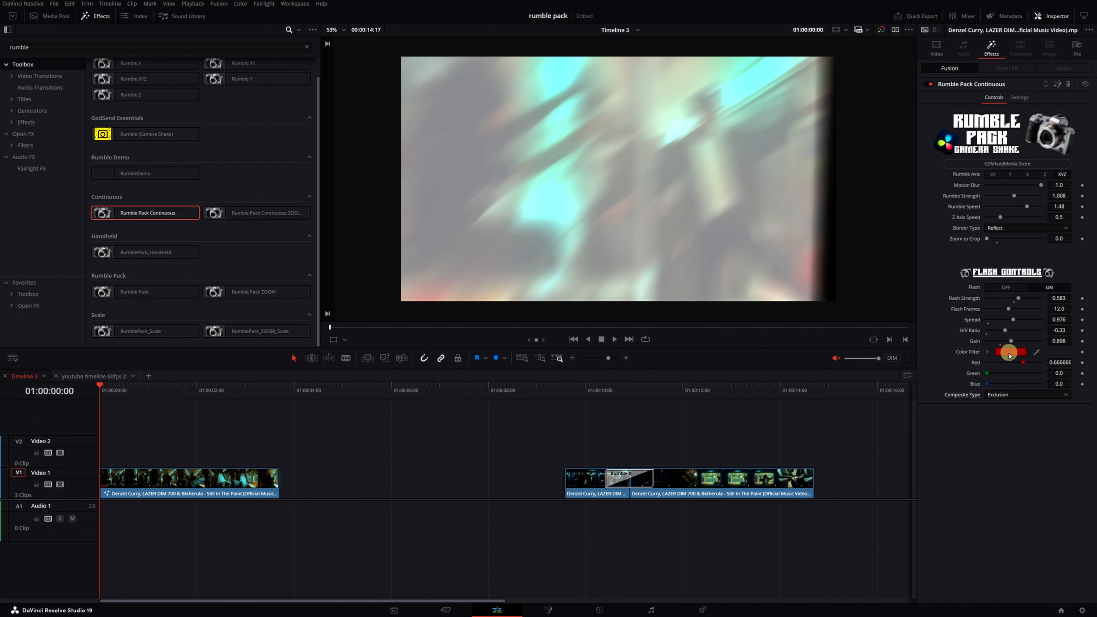
{"action": "left_click", "coordinate": [1006, 394]}
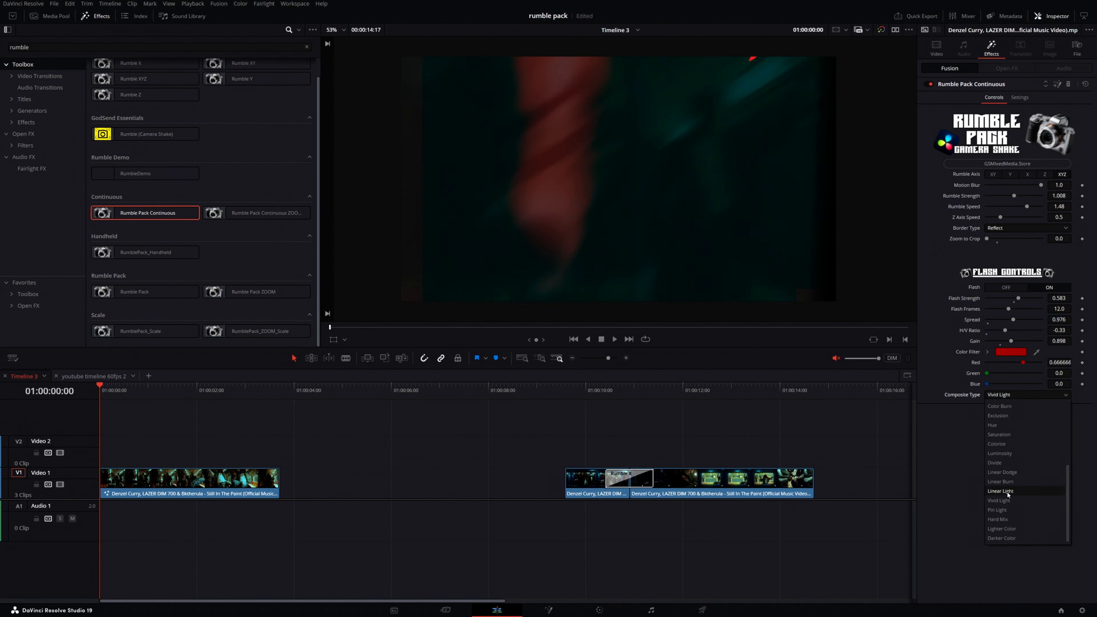
{"action": "left_click", "coordinate": [1007, 492]}
{"action": "left_click", "coordinate": [1013, 394]}
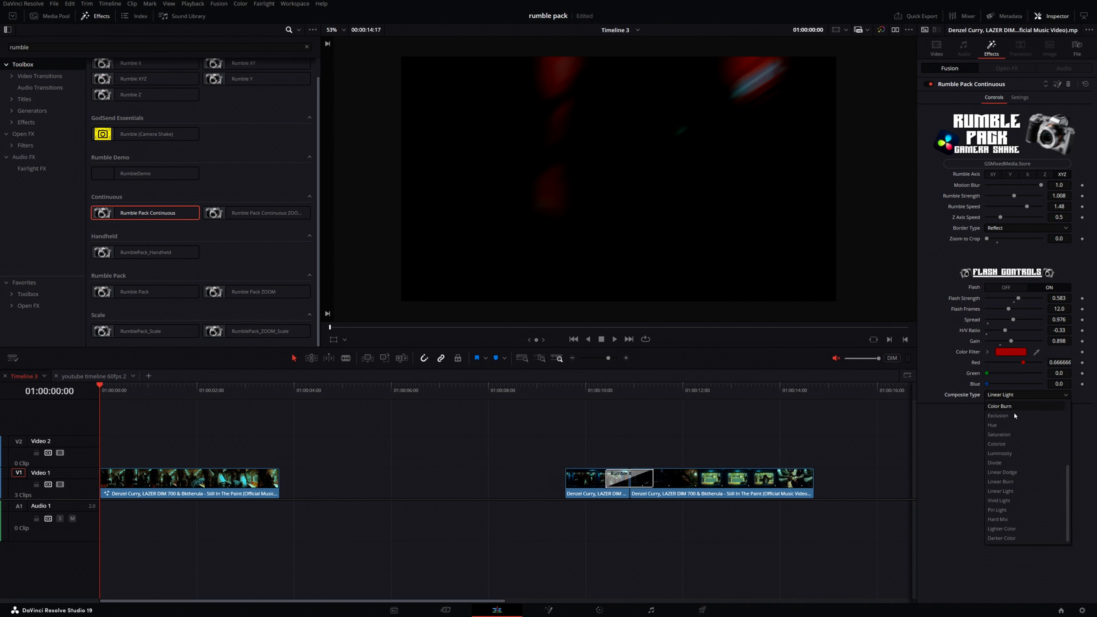
{"action": "left_click", "coordinate": [1011, 483]}
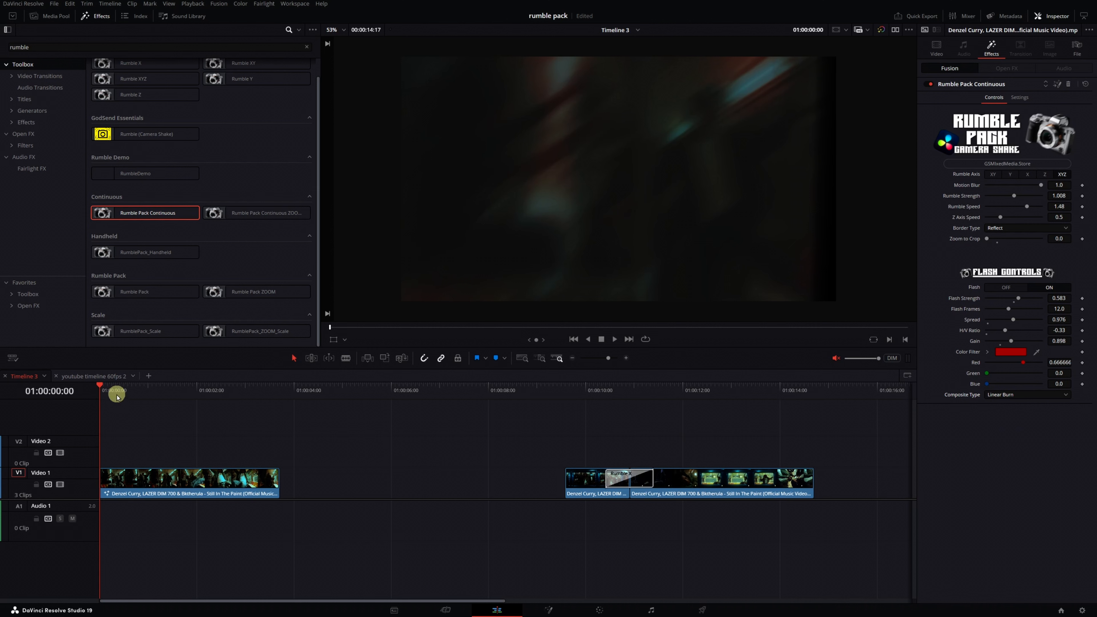
{"action": "left_click_drag", "start_coordinate": [104, 391], "coordinate": [110, 391]}
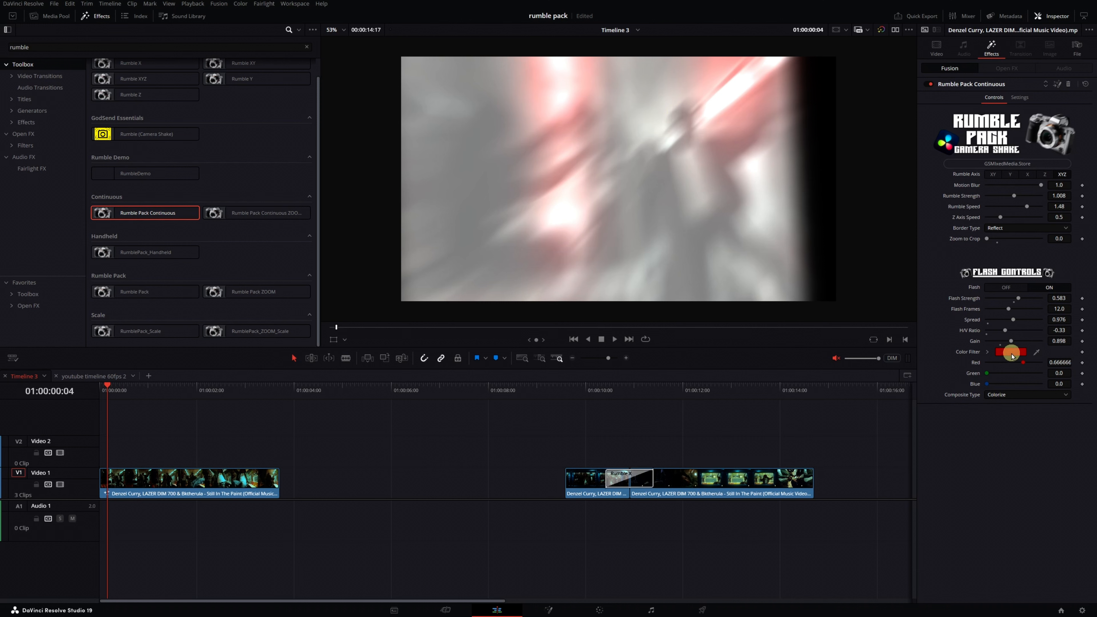
{"action": "key", "text": "Home"}
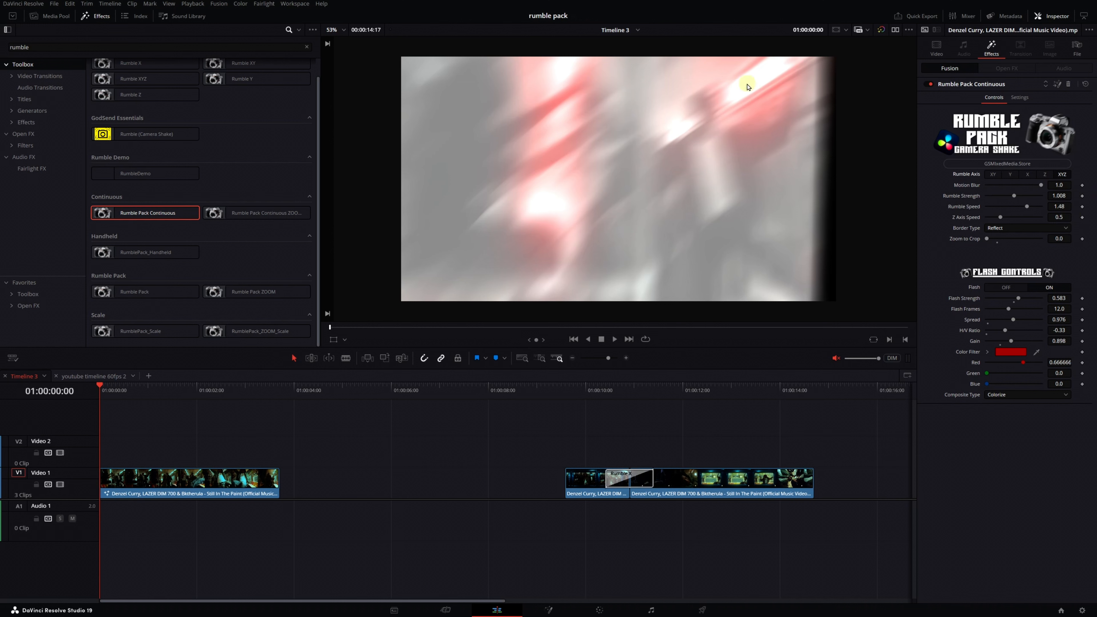
Set the Rumble Axis to Y and Motion Blur to 0.5 on Rumble Pack Continuous.
{"action": "left_click", "coordinate": [1010, 174]}
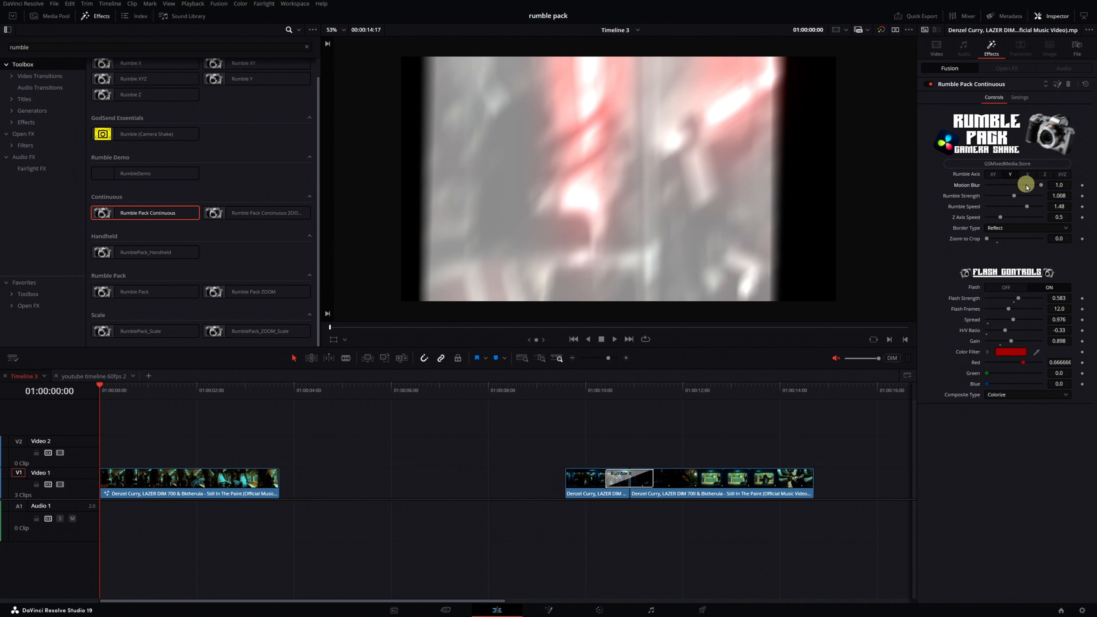
{"action": "left_click_drag", "start_coordinate": [1041, 187], "coordinate": [1022, 185]}
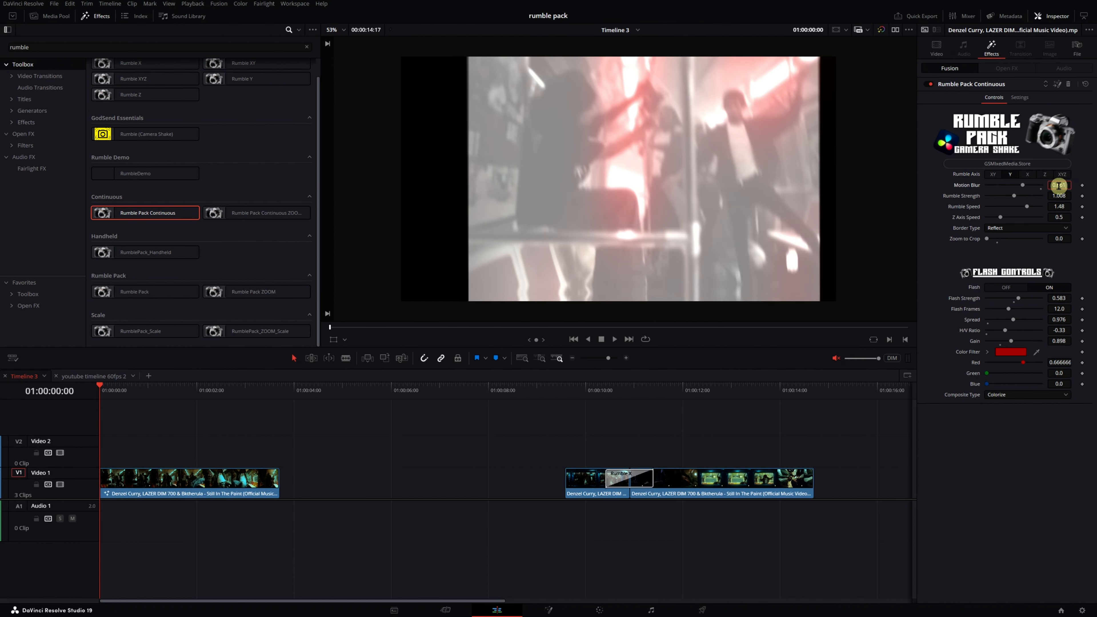
{"action": "key", "text": "Tab"}
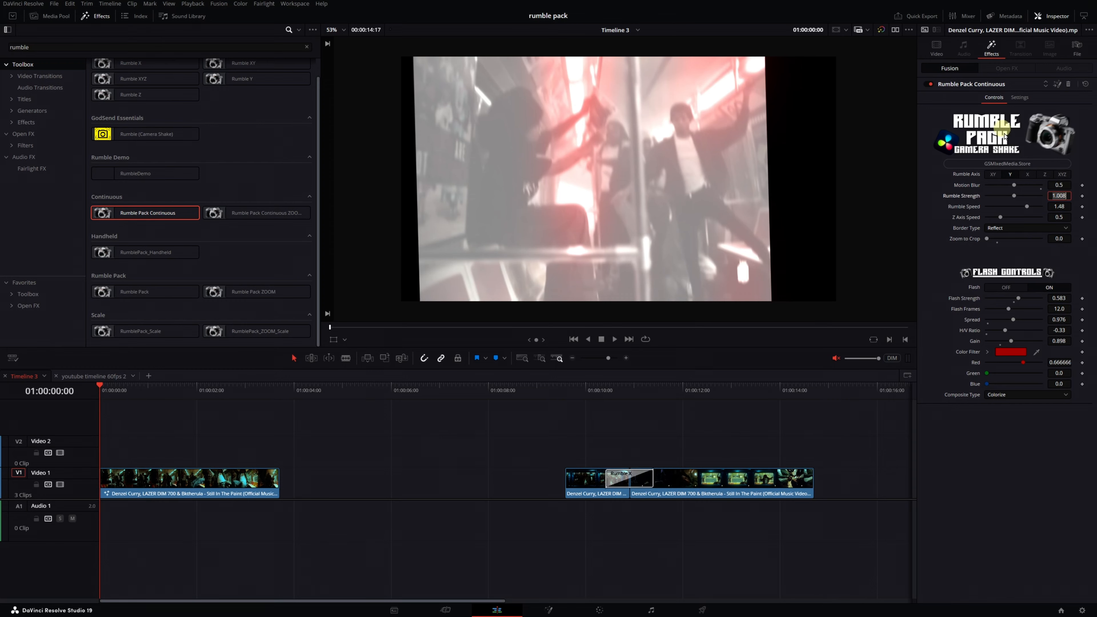
Preview the clip with Rumble Speed at 0.409, then with Rumble Strength set to 0.535 and Rumble Speed to 0.614.
{"action": "left_click_drag", "start_coordinate": [1026, 207], "coordinate": [1004, 207]}
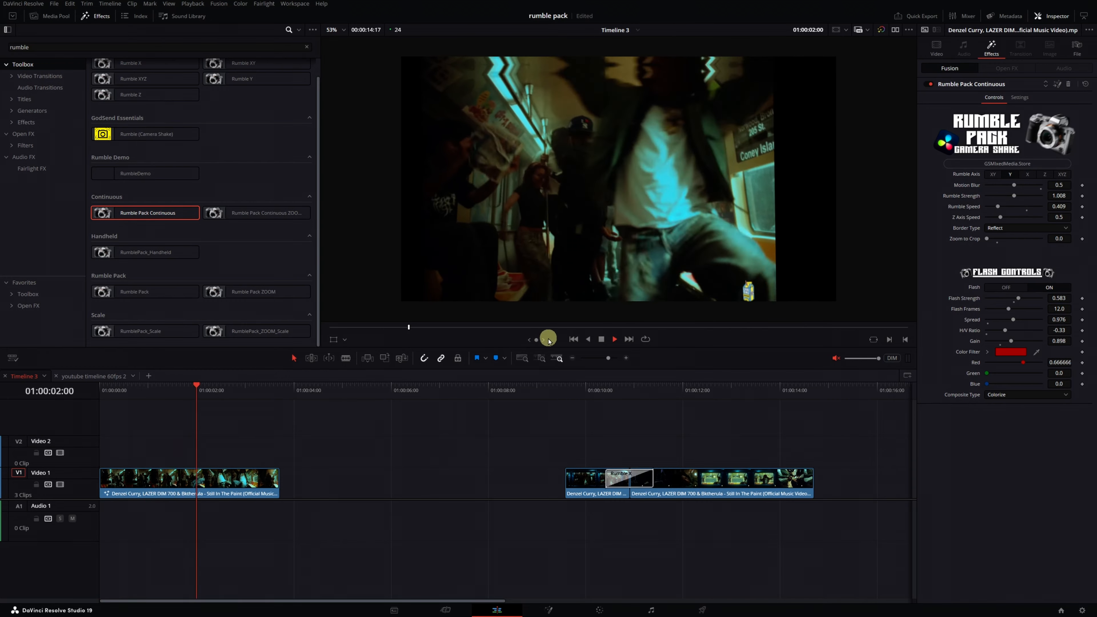
{"action": "key", "text": "space"}
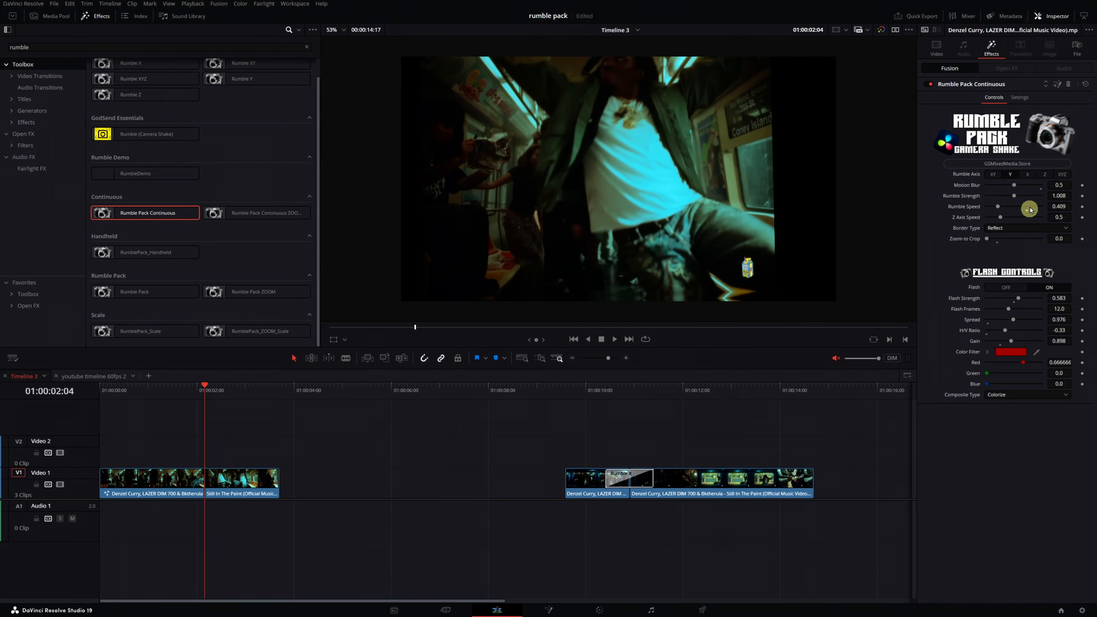
{"action": "left_click_drag", "start_coordinate": [1014, 198], "coordinate": [1003, 208]}
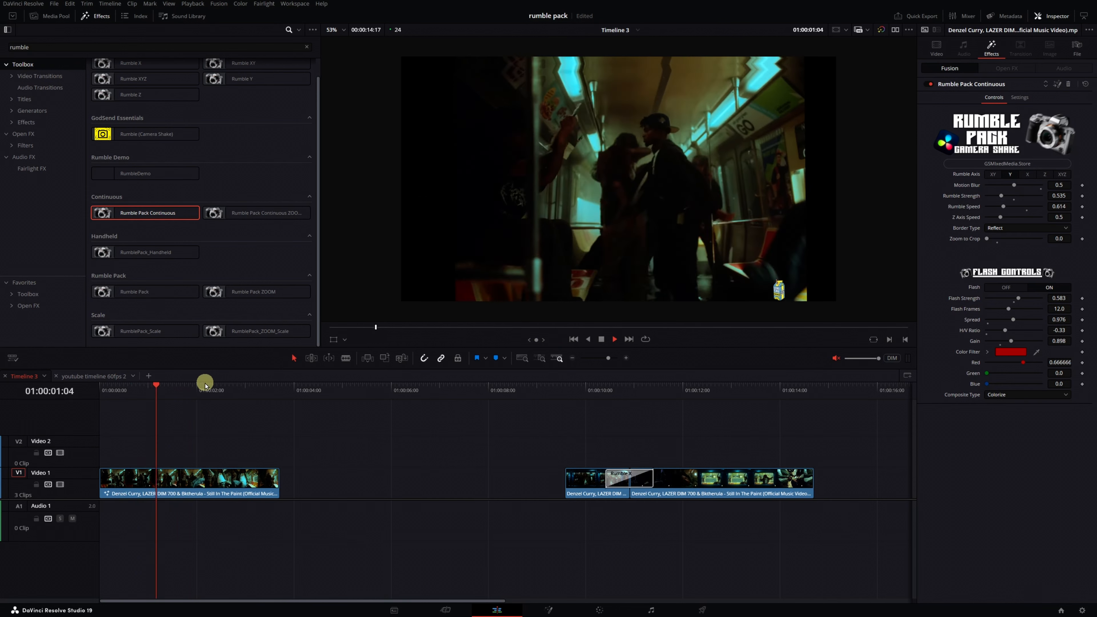
{"action": "key", "text": "space"}
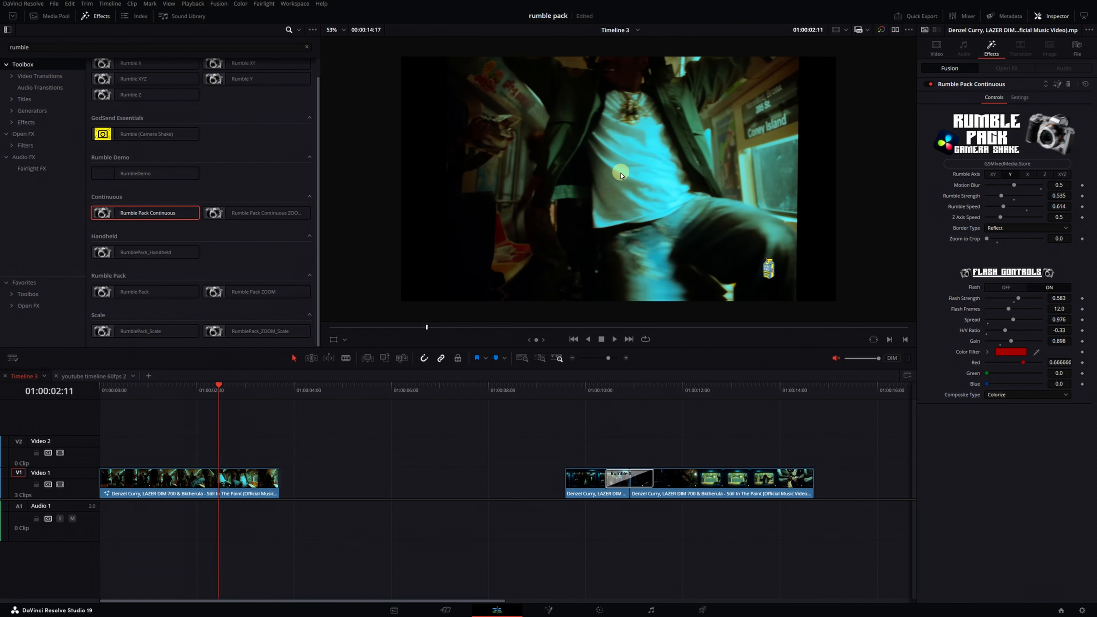
Disable Rumble Pack Continuous, play the first clip from the start for comparison, and re-enable the effect.
{"action": "left_click", "coordinate": [928, 84]}
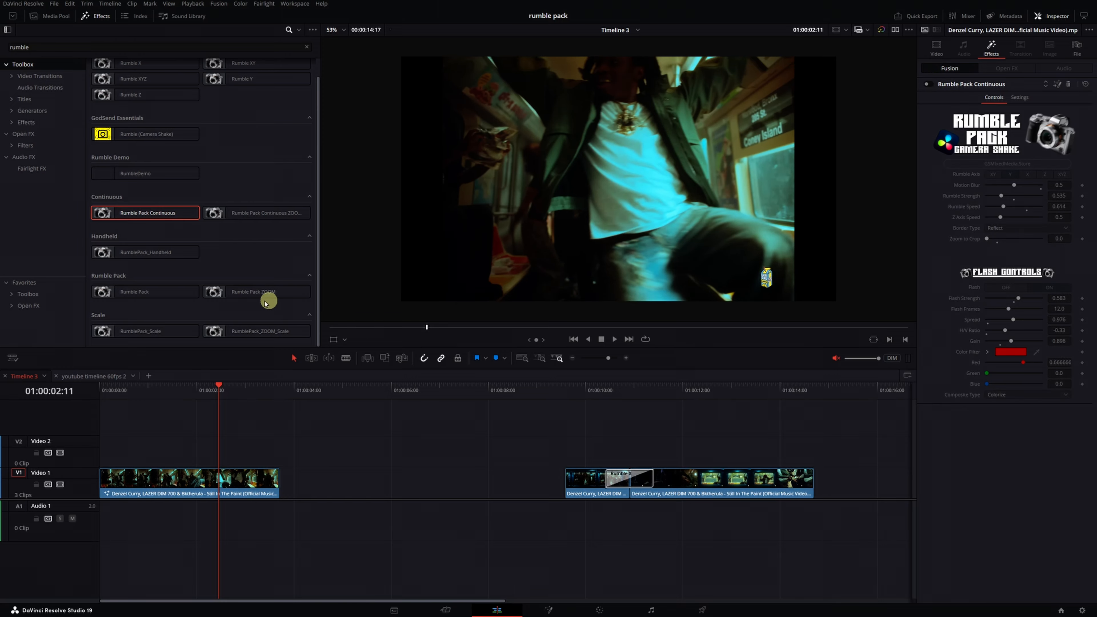
{"action": "left_click", "coordinate": [102, 386]}
{"action": "key", "text": "space"}
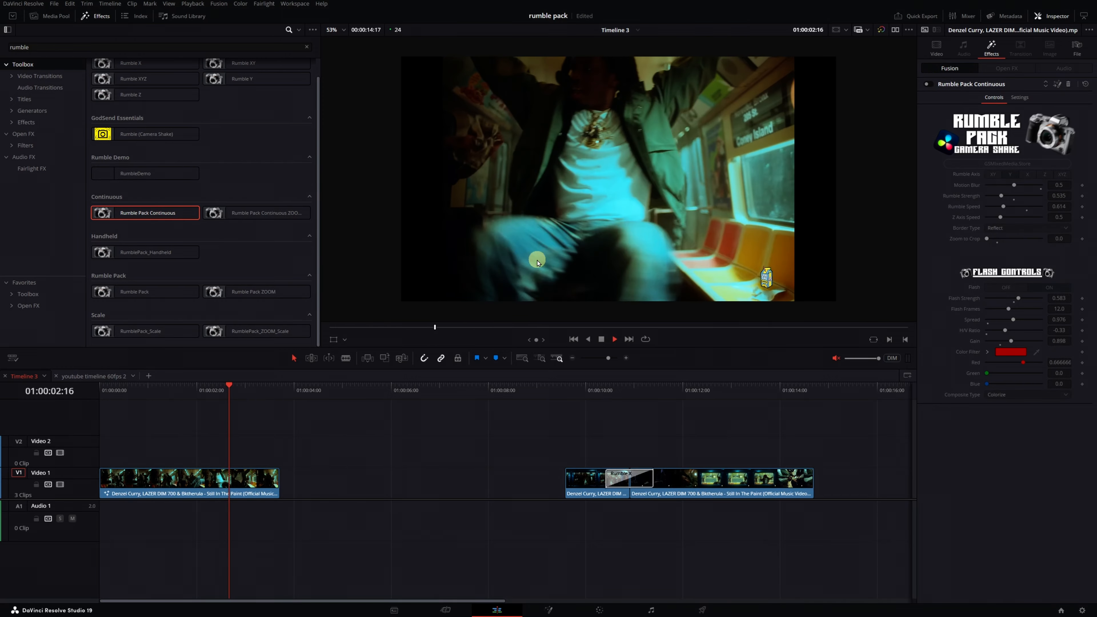
{"action": "left_click", "coordinate": [929, 85]}
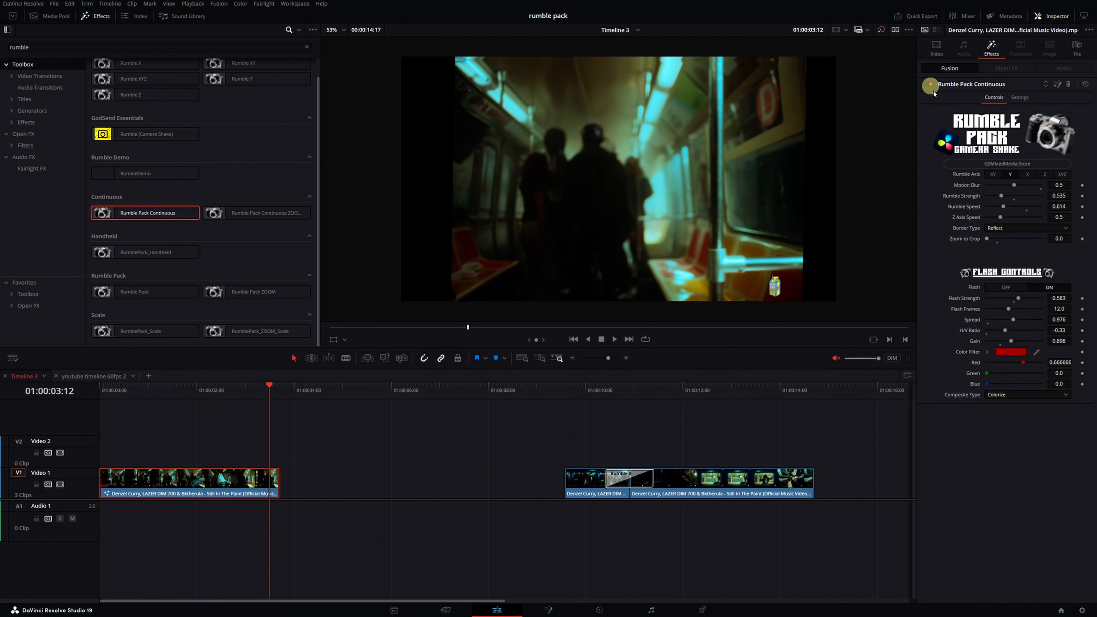
Try the Replicate and Wrap-Around border types near 01:00:02:03, set Border Type to Black, and preview the clip.
{"action": "left_click", "coordinate": [1007, 228]}
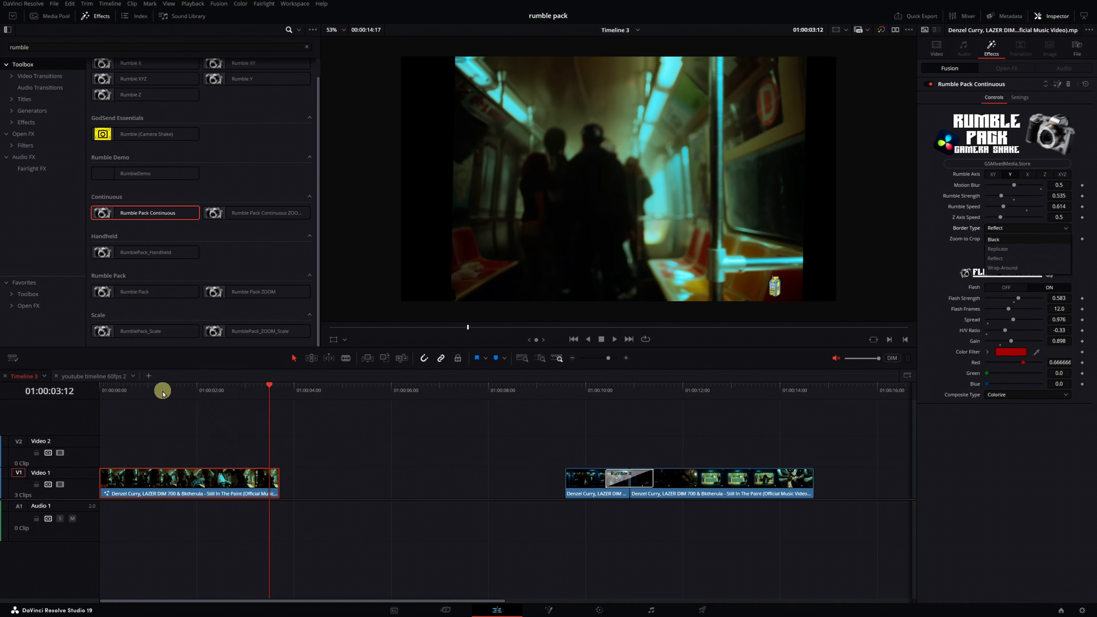
{"action": "left_click_drag", "start_coordinate": [162, 393], "coordinate": [203, 389]}
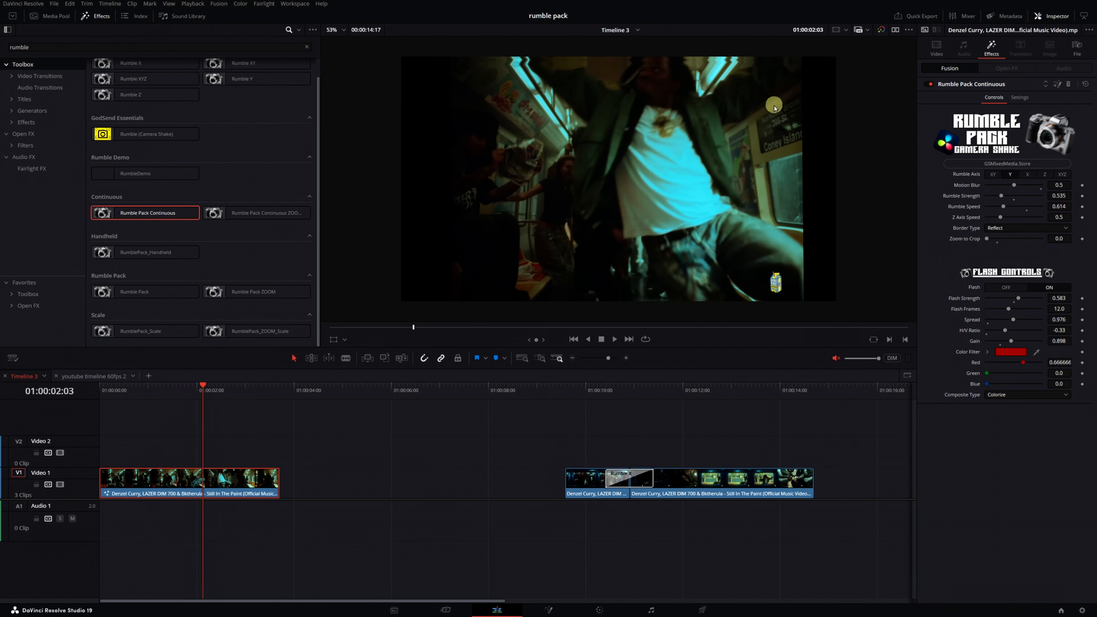
{"action": "left_click", "coordinate": [1011, 229]}
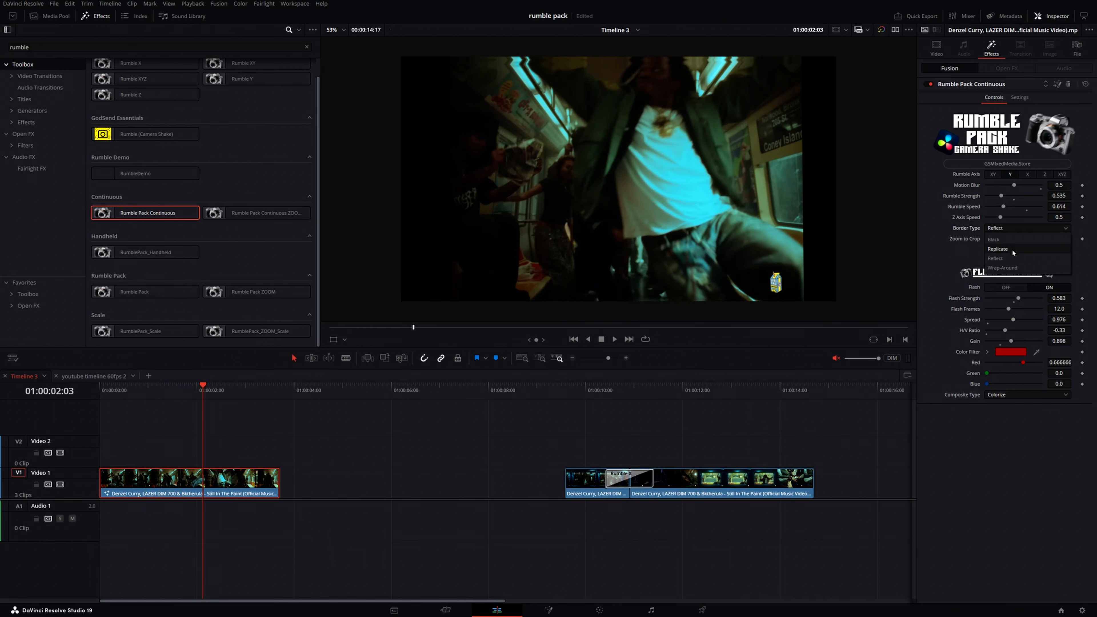
{"action": "left_click", "coordinate": [998, 248]}
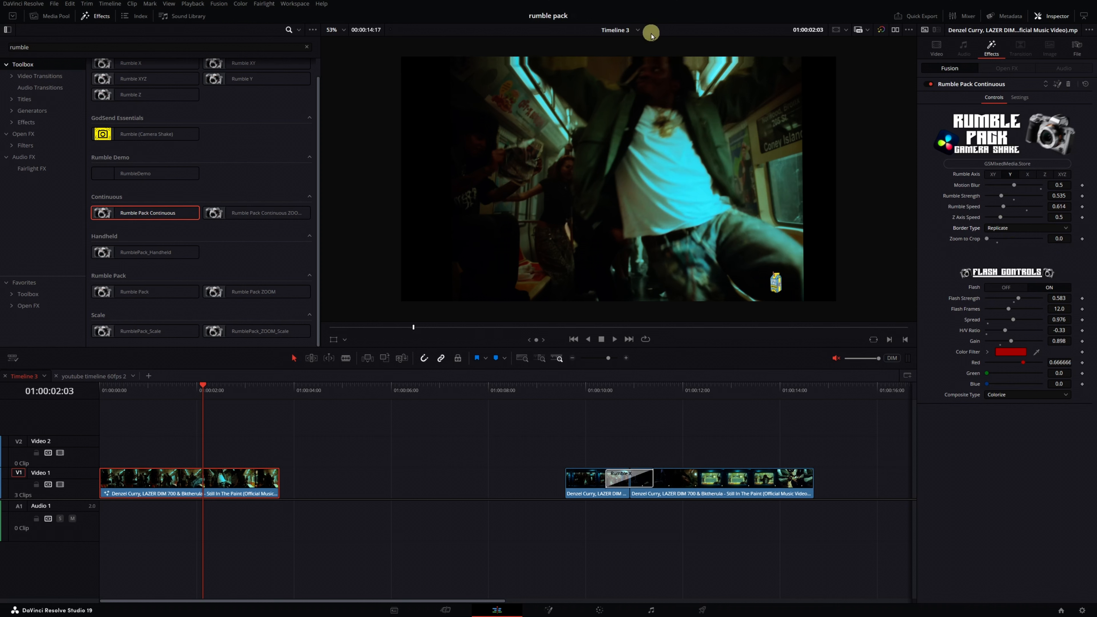
{"action": "left_click", "coordinate": [1025, 228]}
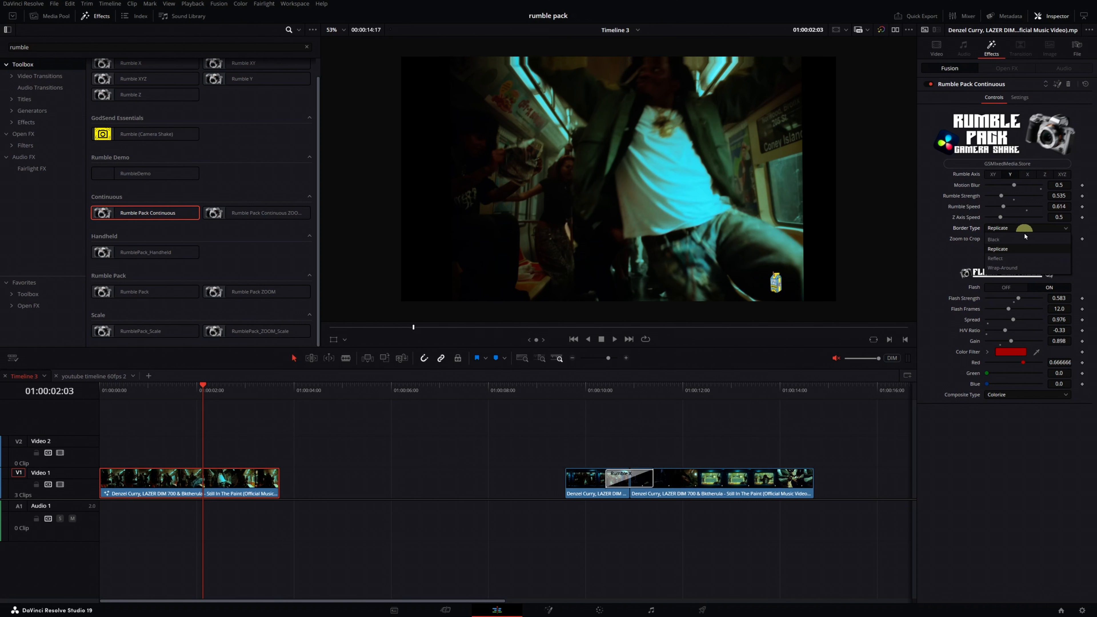
{"action": "left_click", "coordinate": [1016, 268]}
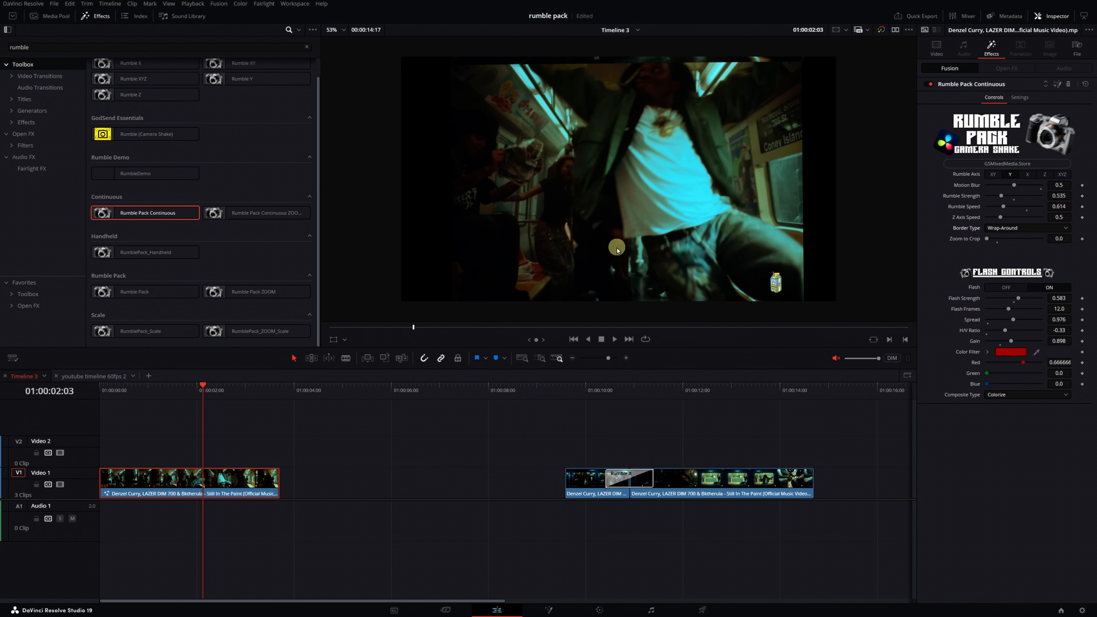
{"action": "left_click", "coordinate": [1034, 229]}
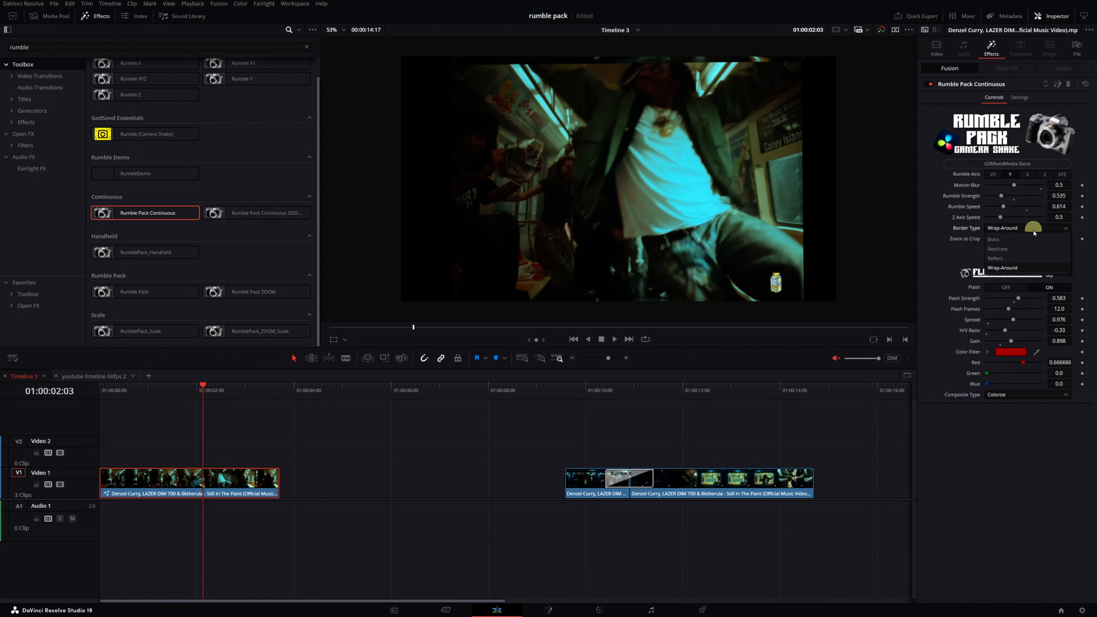
{"action": "left_click", "coordinate": [1027, 240]}
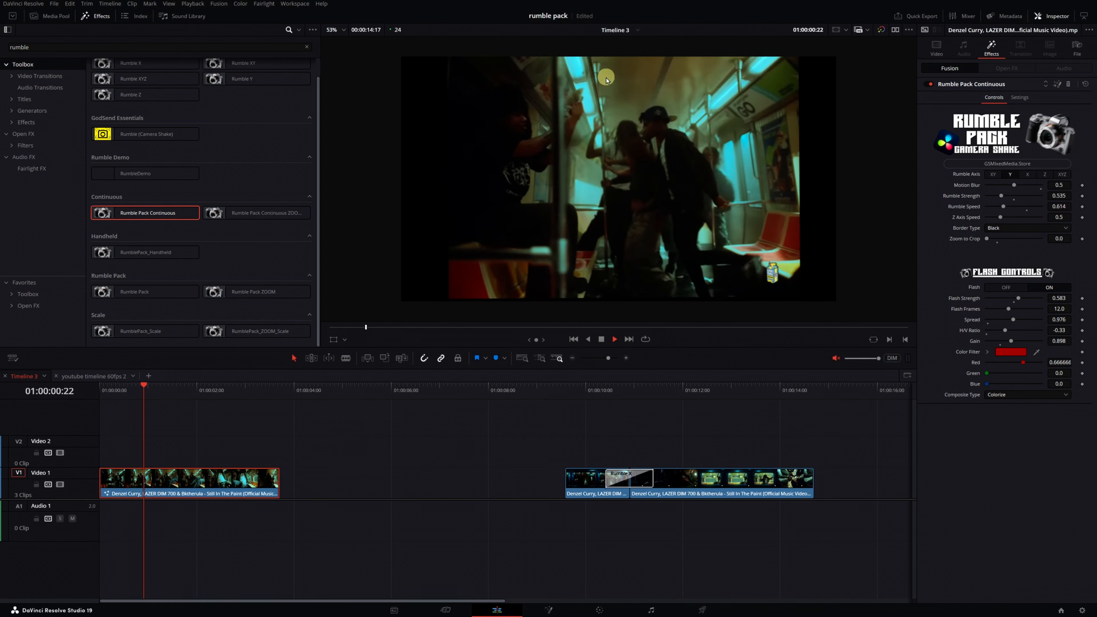
{"action": "key", "text": "space"}
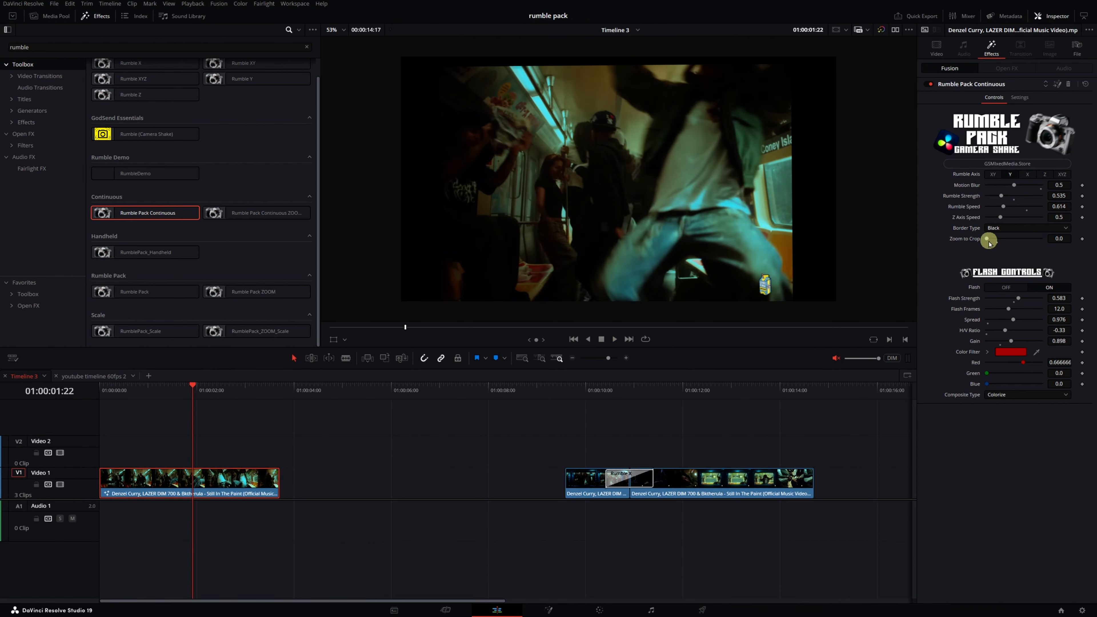
Set Zoom to Crop to 0.0374, play the clip to check its edges, and raise the value to 0.061.
{"action": "left_click_drag", "start_coordinate": [988, 240], "coordinate": [995, 241]}
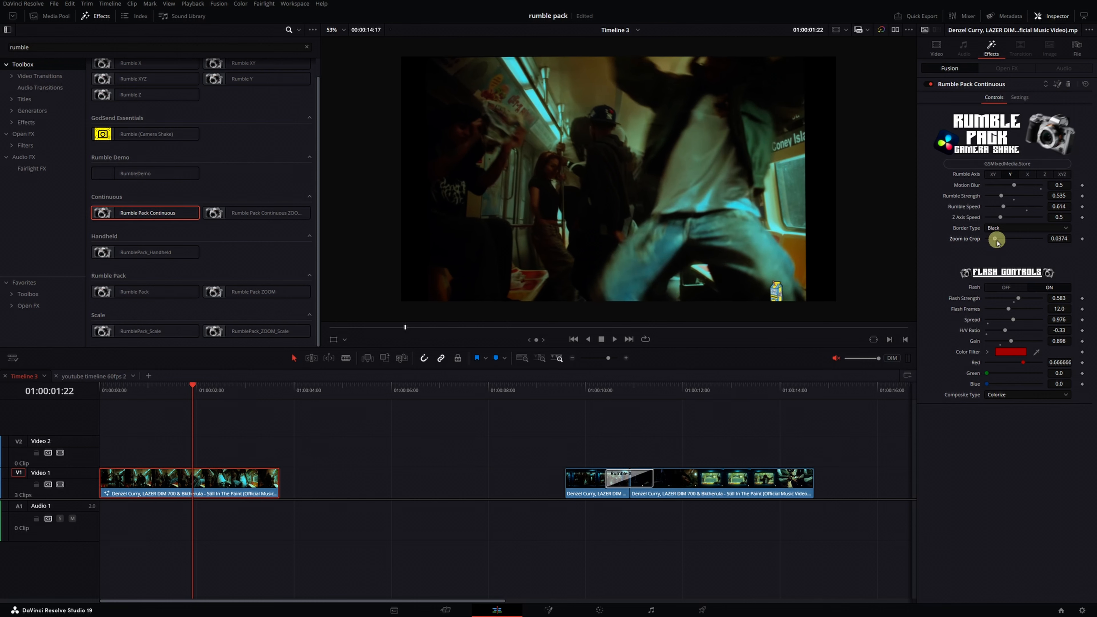
{"action": "left_click", "coordinate": [110, 390]}
{"action": "key", "text": "space"}
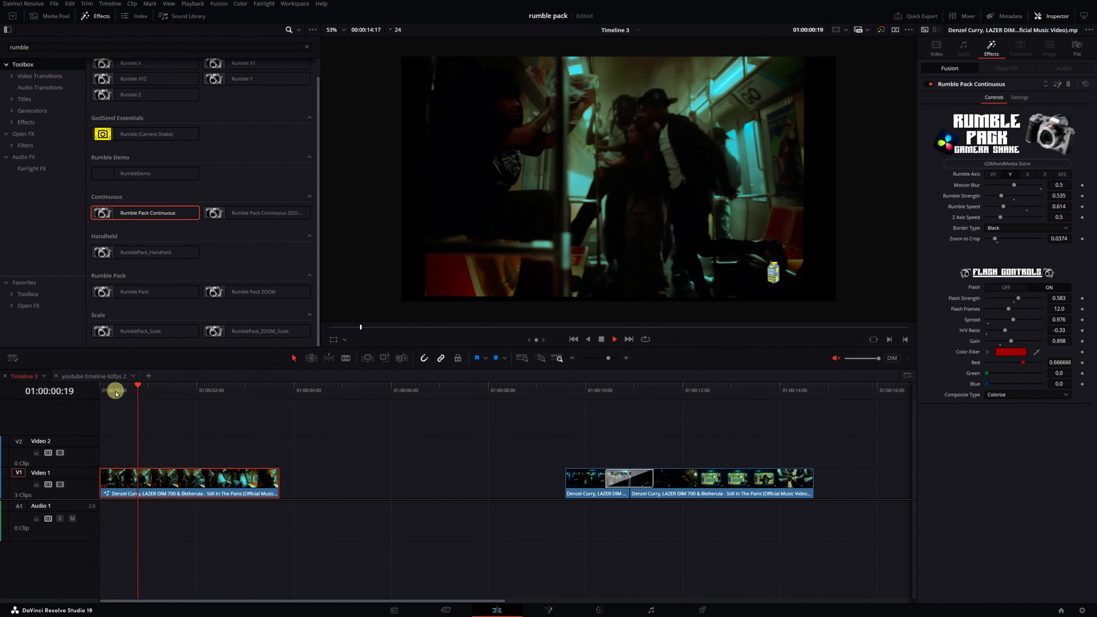
{"action": "key", "text": "space"}
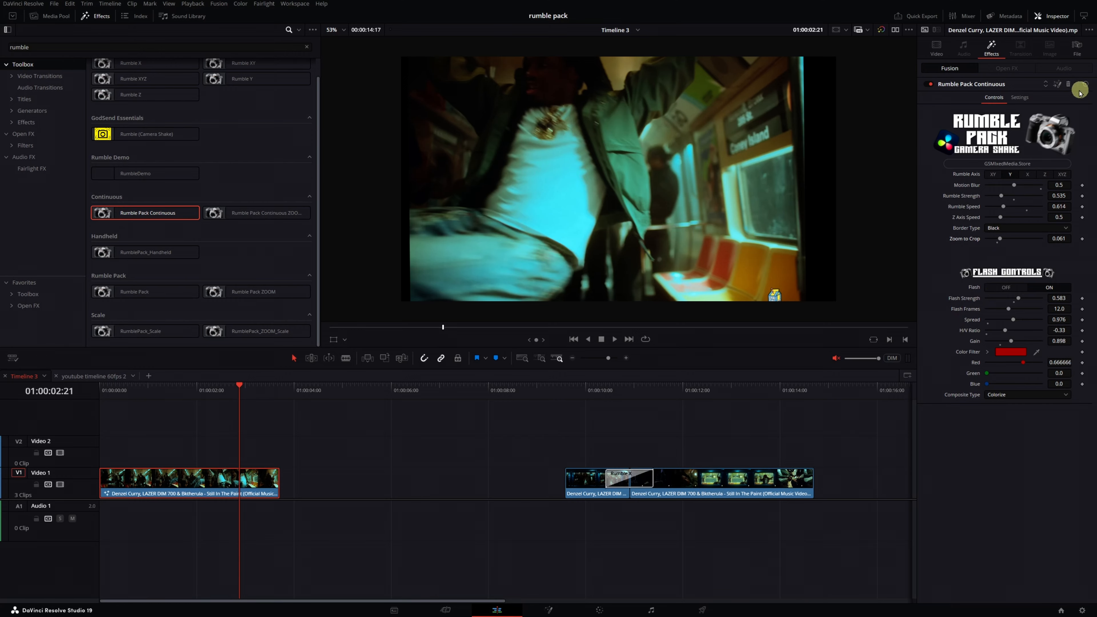
Replace Rumble Pack Continuous on the first clip with Rumble Pack Continuous ZOOM and preview its shake.
{"action": "left_click", "coordinate": [1067, 84]}
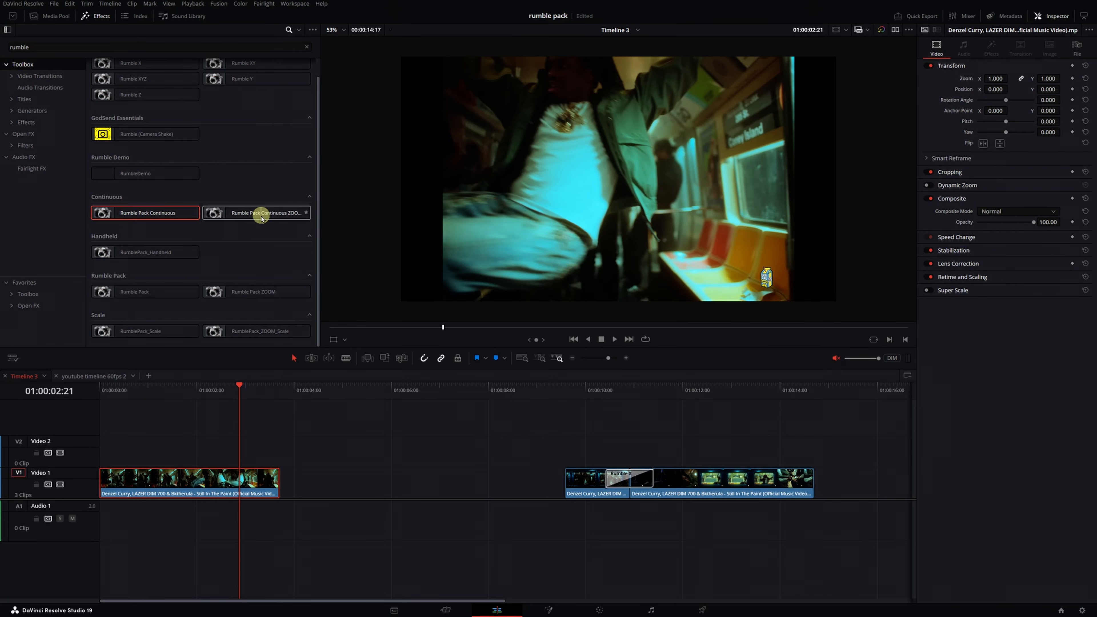
{"action": "key", "text": "space"}
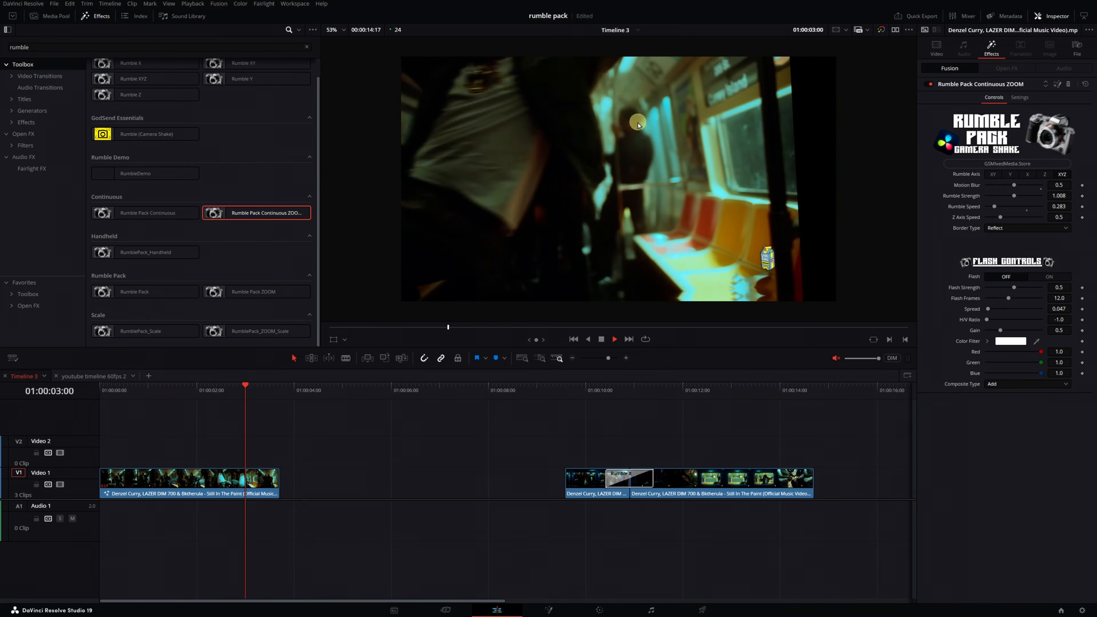
{"action": "key", "text": "space"}
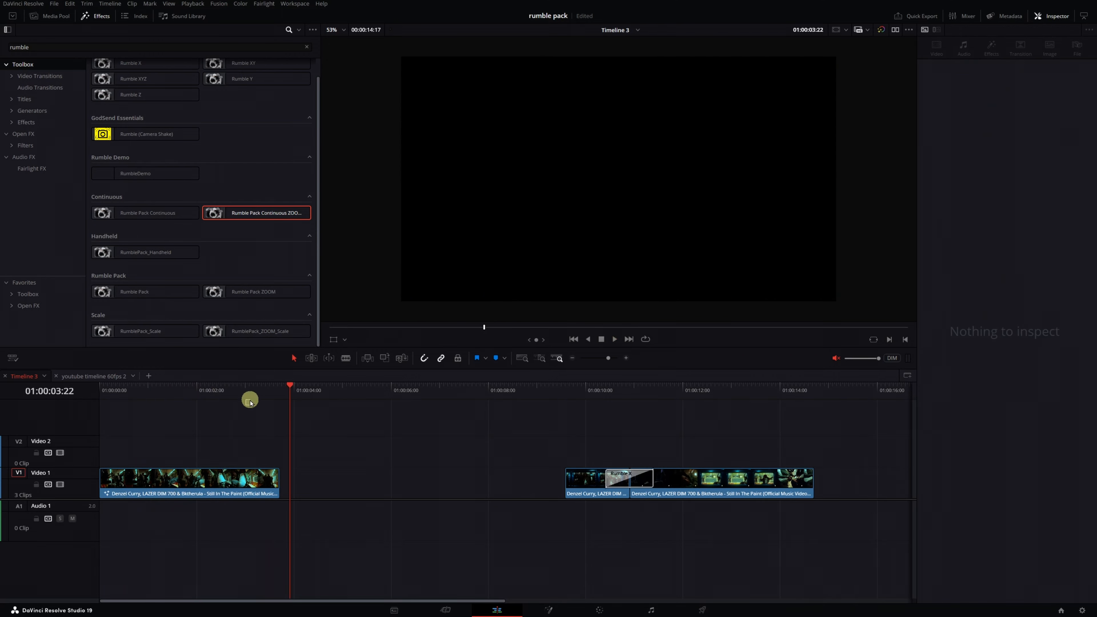
{"action": "left_click_drag", "start_coordinate": [242, 398], "coordinate": [253, 395]}
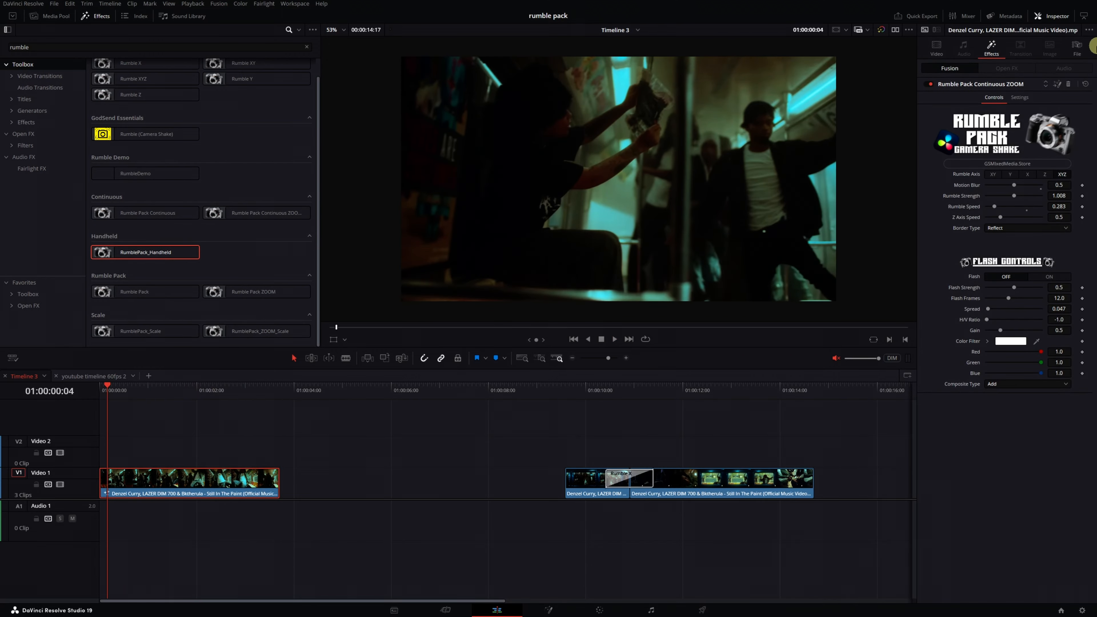
Remove Rumble Pack Continuous ZOOM from the first clip and apply RumblePack_Handheld instead.
{"action": "left_click", "coordinate": [1068, 85]}
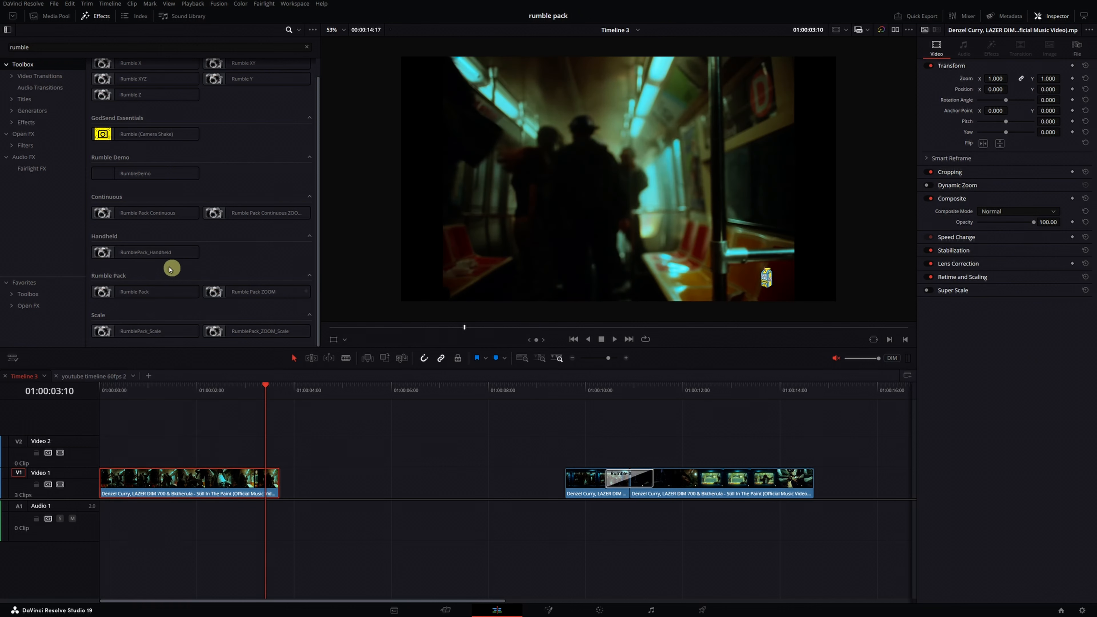
{"action": "left_click_drag", "start_coordinate": [151, 250], "coordinate": [155, 482]}
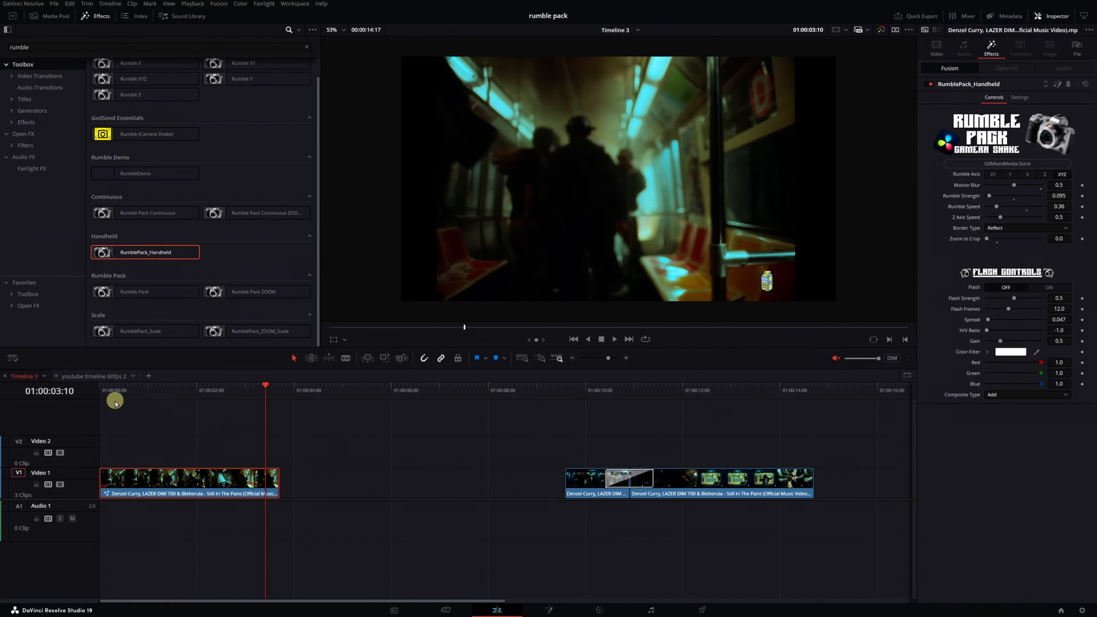
Replace RumblePack_Handheld on the first clip with the Rumble Pack effect and preview its shake from the start.
{"action": "left_click_drag", "start_coordinate": [113, 400], "coordinate": [94, 396]}
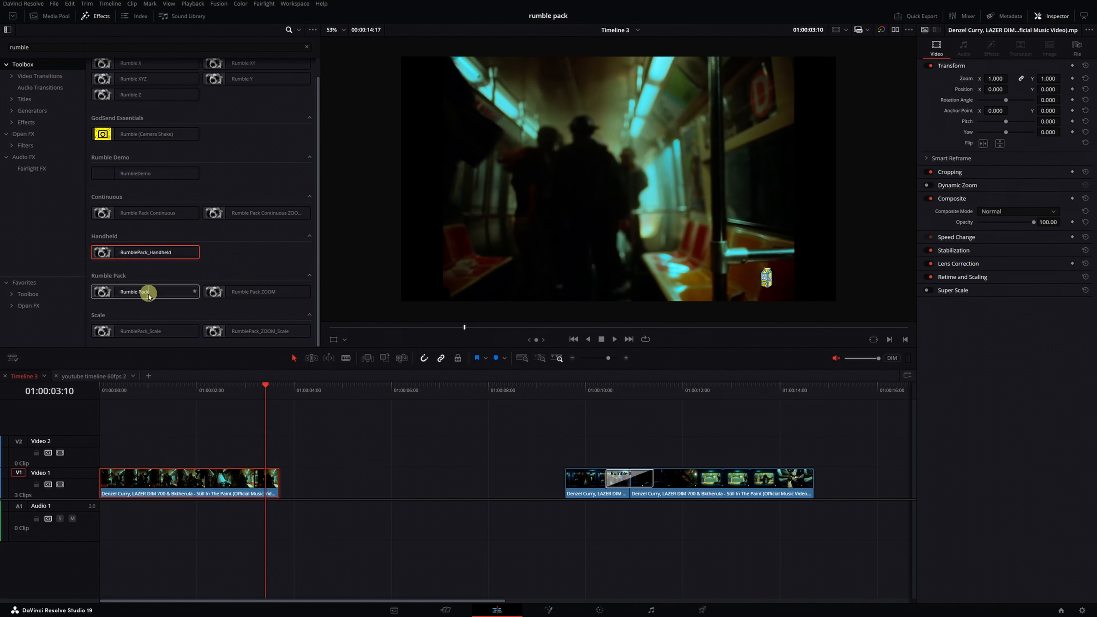
{"action": "left_click_drag", "start_coordinate": [148, 293], "coordinate": [142, 481]}
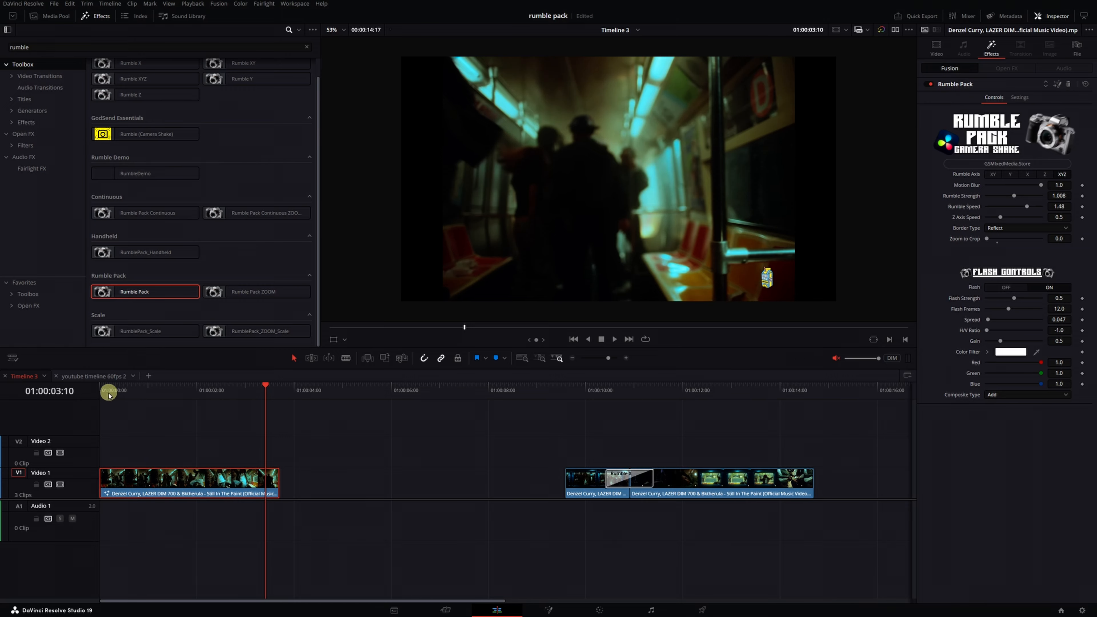
{"action": "left_click_drag", "start_coordinate": [109, 395], "coordinate": [92, 387]}
{"action": "key", "text": "space"}
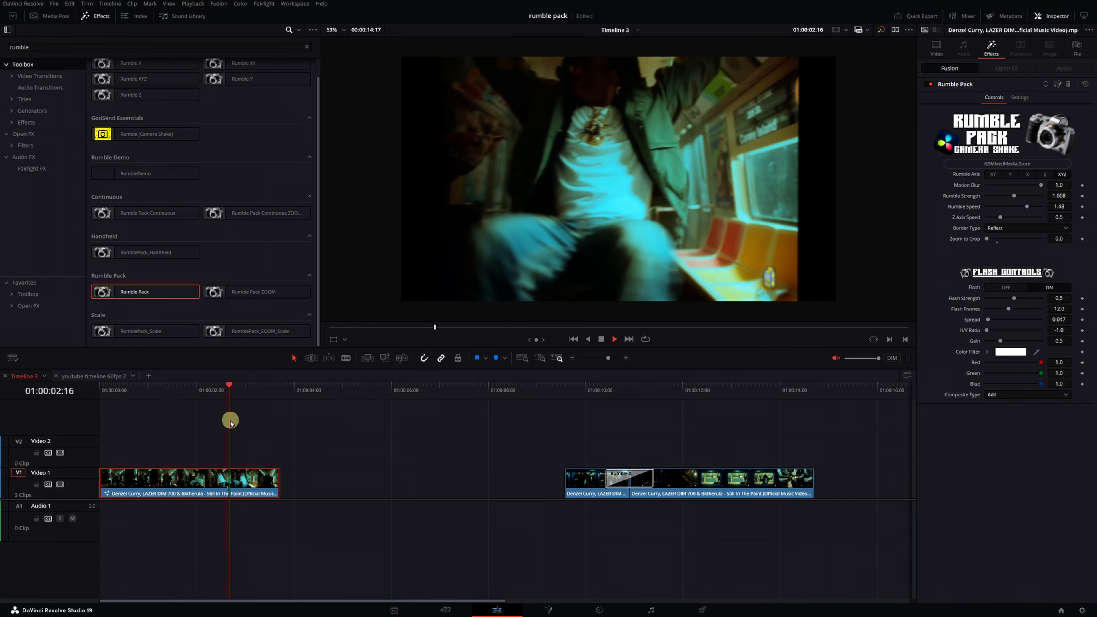
{"action": "key", "text": "space"}
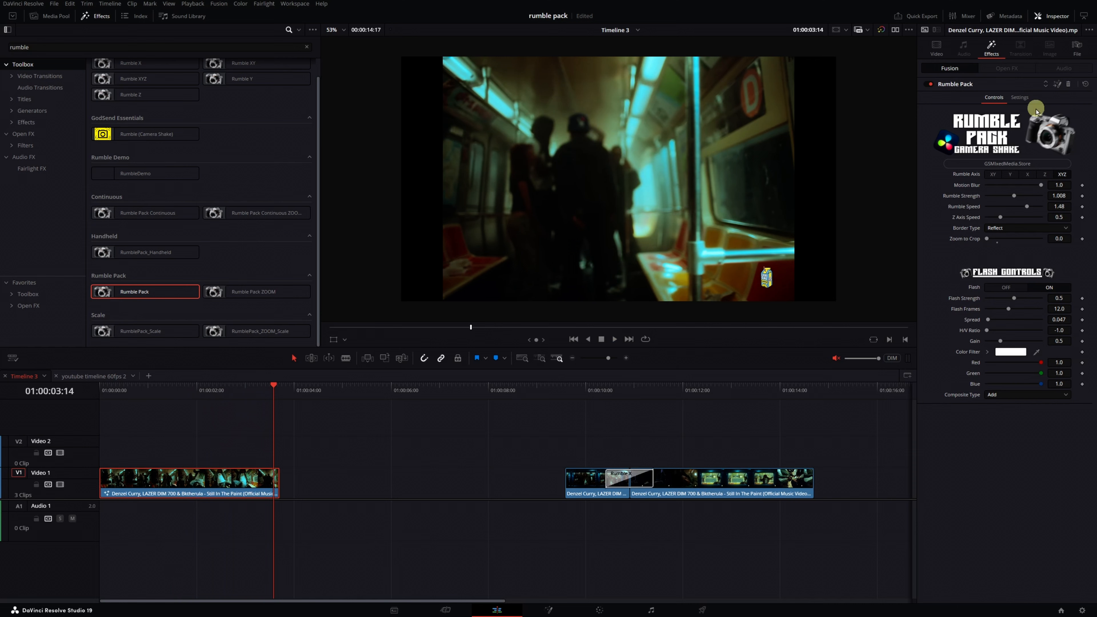
Remove Rumble Pack from the first clip, apply Rumble Pack ZOOM instead, and play it from the start.
{"action": "left_click", "coordinate": [1068, 86]}
{"action": "left_click_drag", "start_coordinate": [261, 286], "coordinate": [173, 482]}
{"action": "key", "text": "Home"}
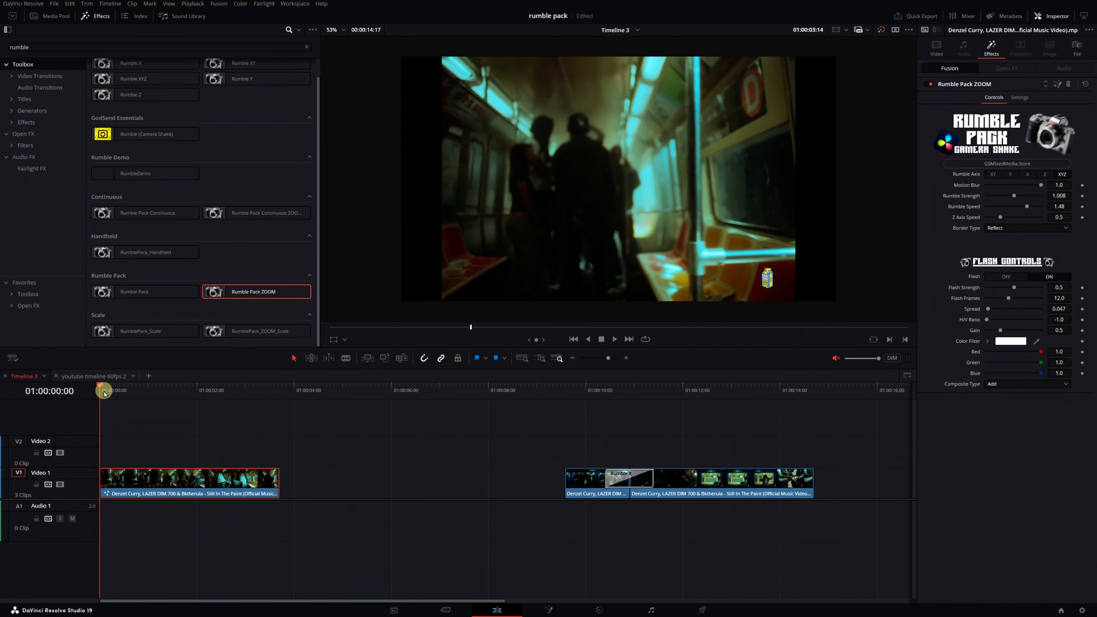
{"action": "key", "text": "space"}
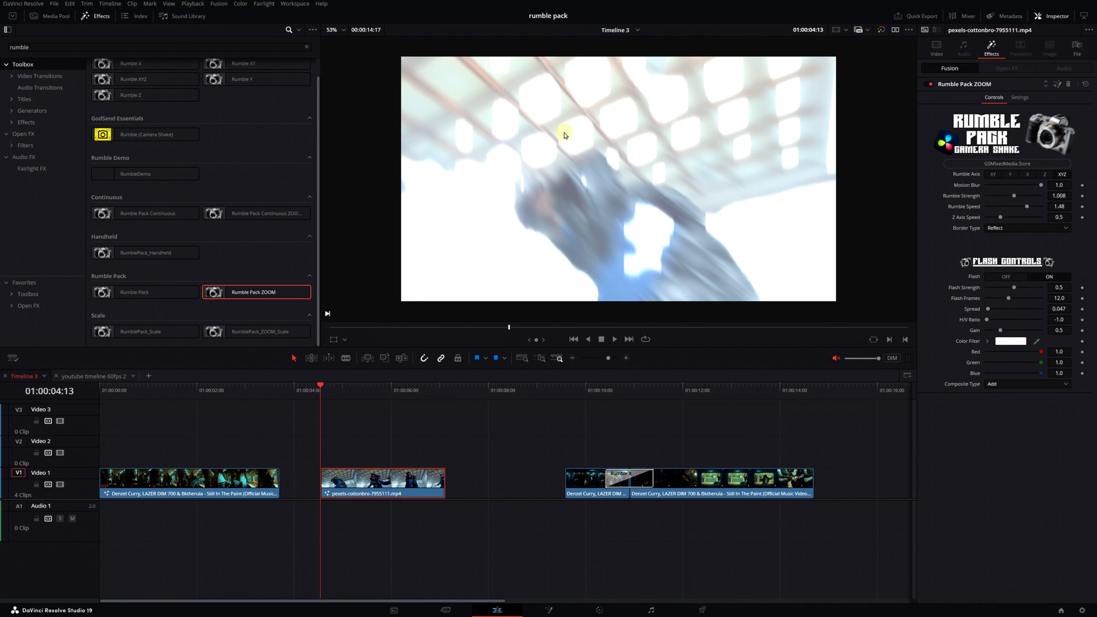
Preview the pexels clip, remove its Rumble Pack ZOOM effect, and move it up to Video 2 at about 01:00:04:20.
{"action": "key", "text": "space"}
{"action": "key", "text": "space"}
{"action": "left_click_drag", "start_coordinate": [418, 473], "coordinate": [425, 472]}
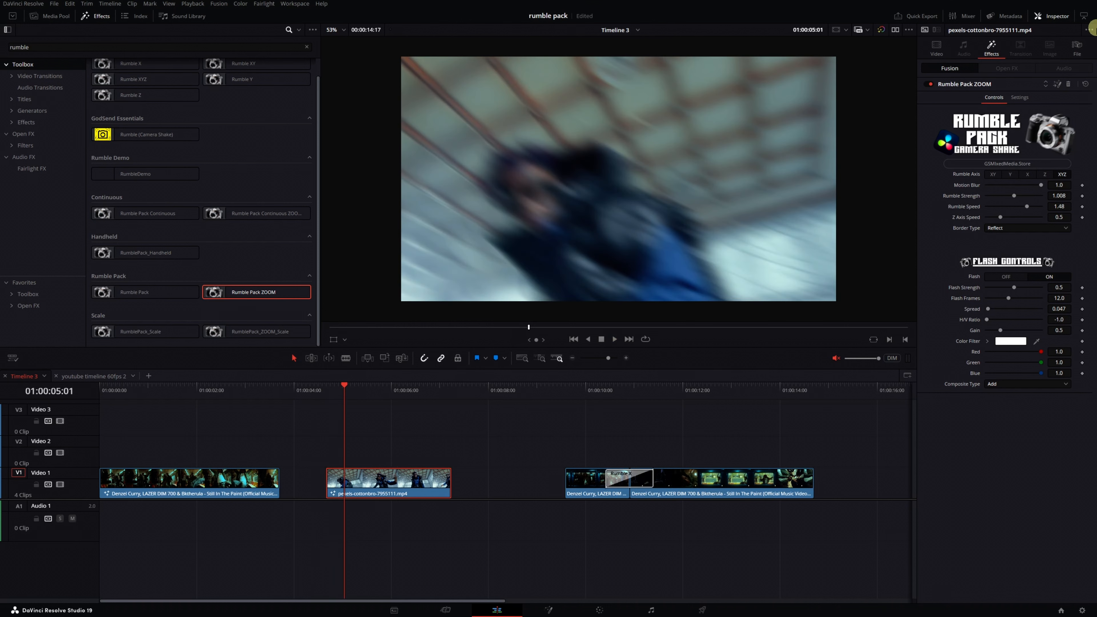
{"action": "left_click", "coordinate": [1069, 86]}
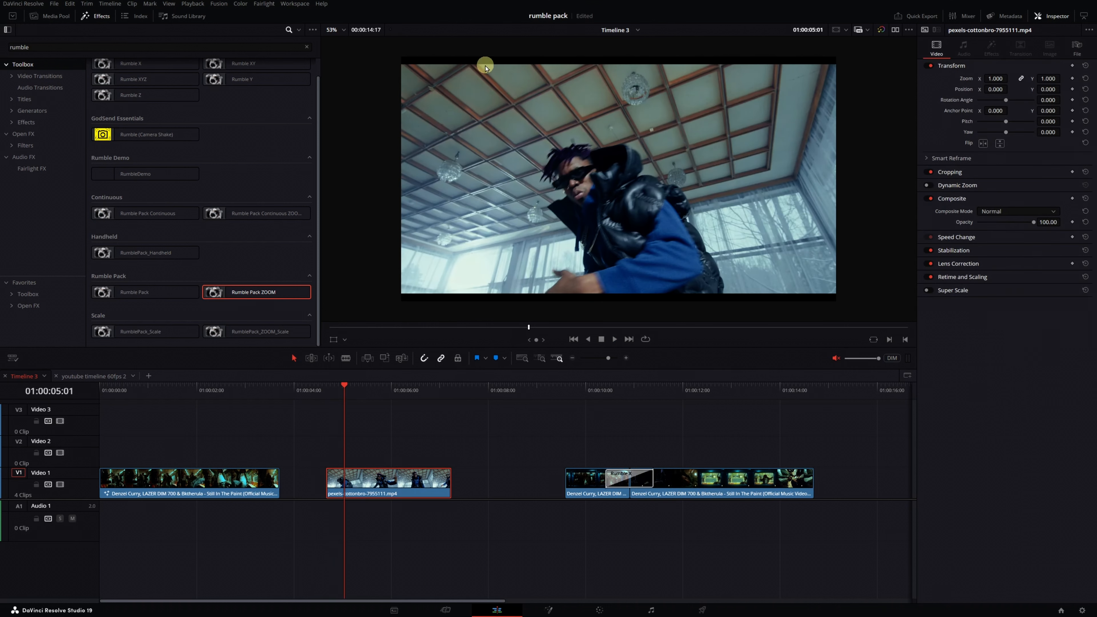
{"action": "key", "text": "ctrl+s"}
{"action": "left_click_drag", "start_coordinate": [431, 482], "coordinate": [442, 450]}
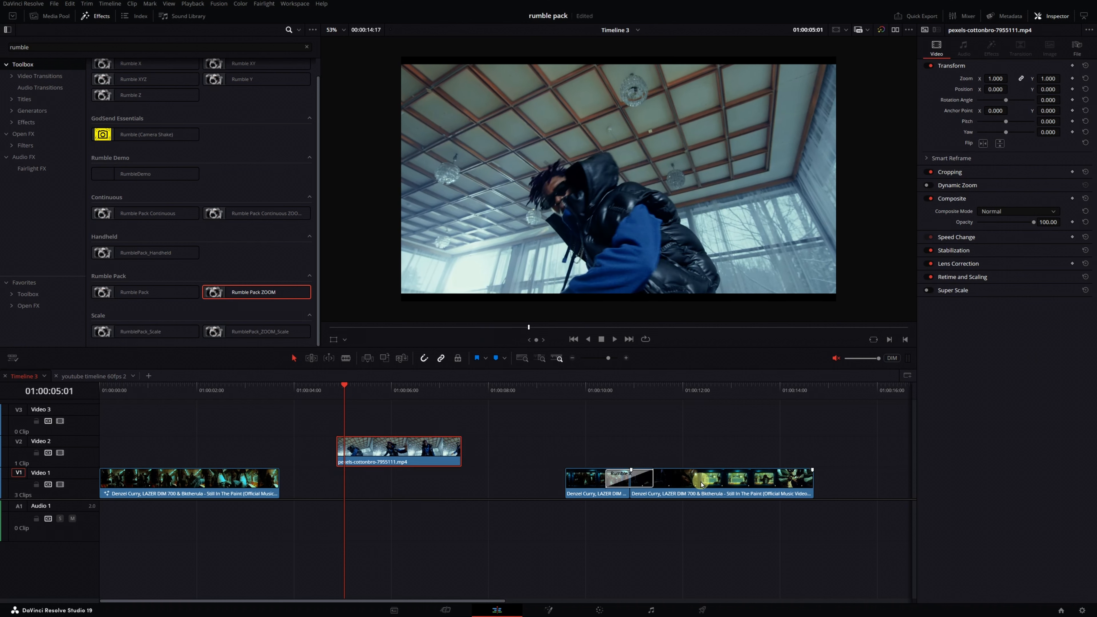
Try to move the last clip on Video 1 beneath the pexels clip, and undo the move.
{"action": "left_click_drag", "start_coordinate": [701, 483], "coordinate": [399, 505]}
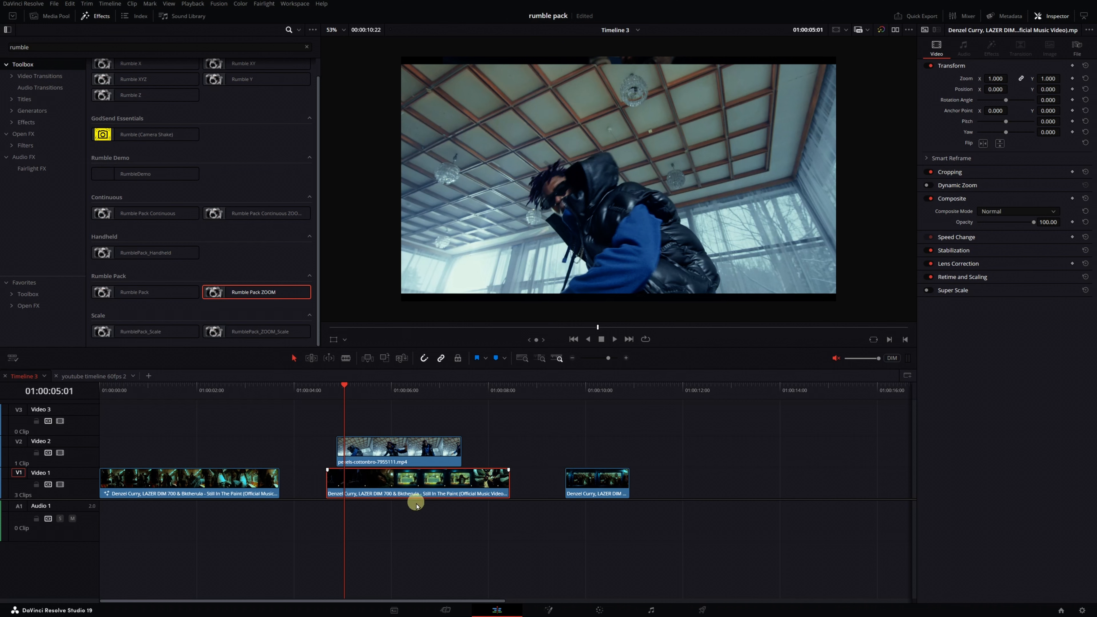
{"action": "key", "text": "ctrl+z"}
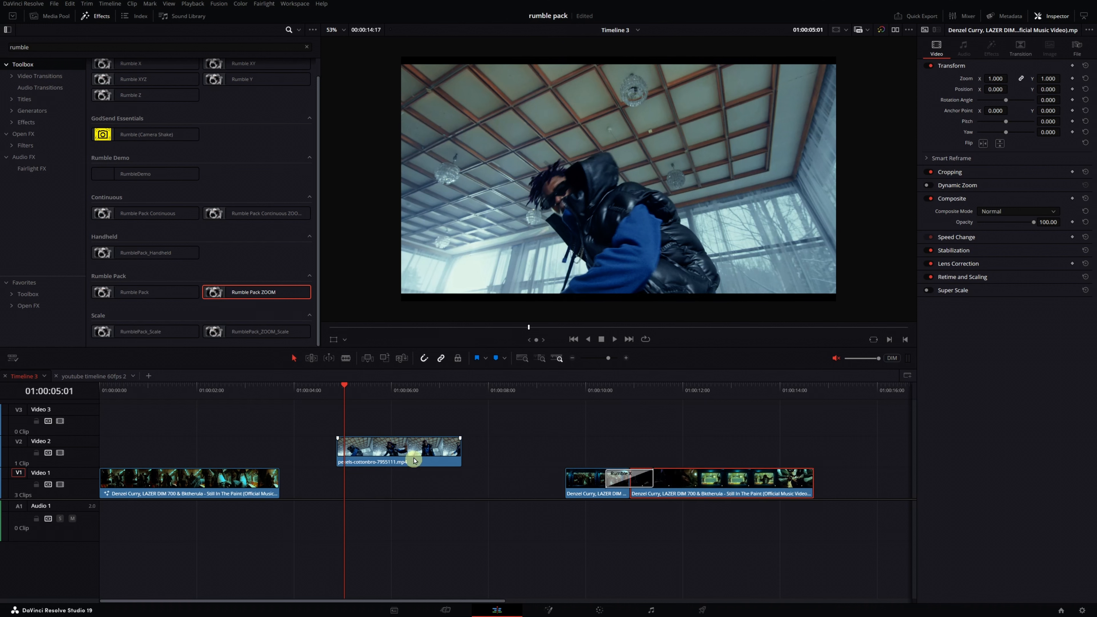
Apply Rumble Pack ZOOM to the pexels clip on Video 2 and play the clip to preview the shake.
{"action": "left_click_drag", "start_coordinate": [345, 396], "coordinate": [378, 390]}
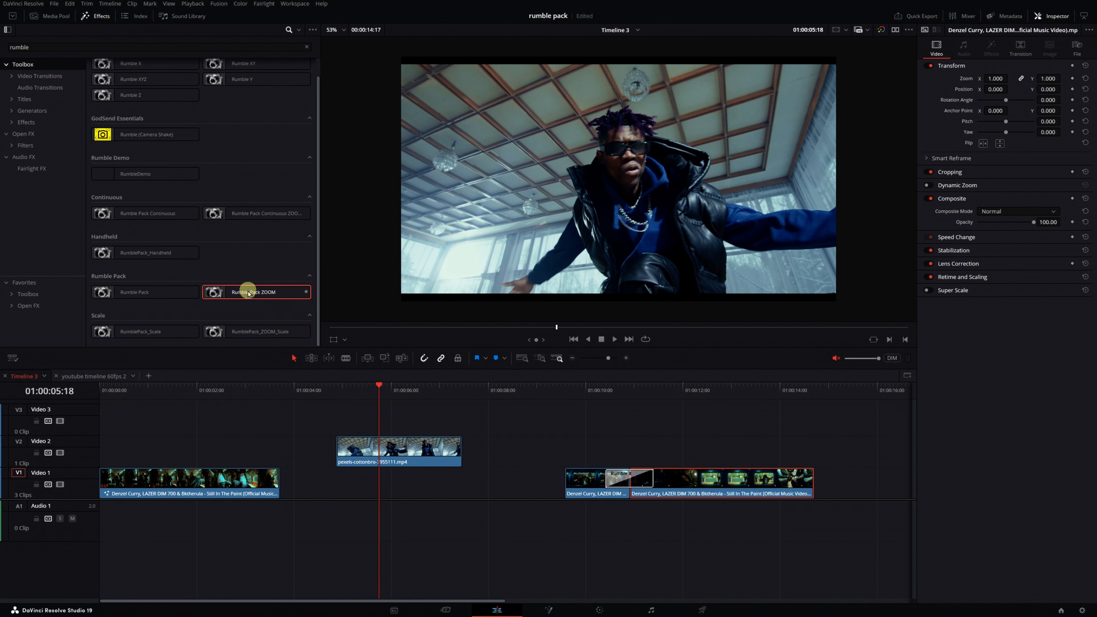
{"action": "left_click_drag", "start_coordinate": [245, 292], "coordinate": [348, 449]}
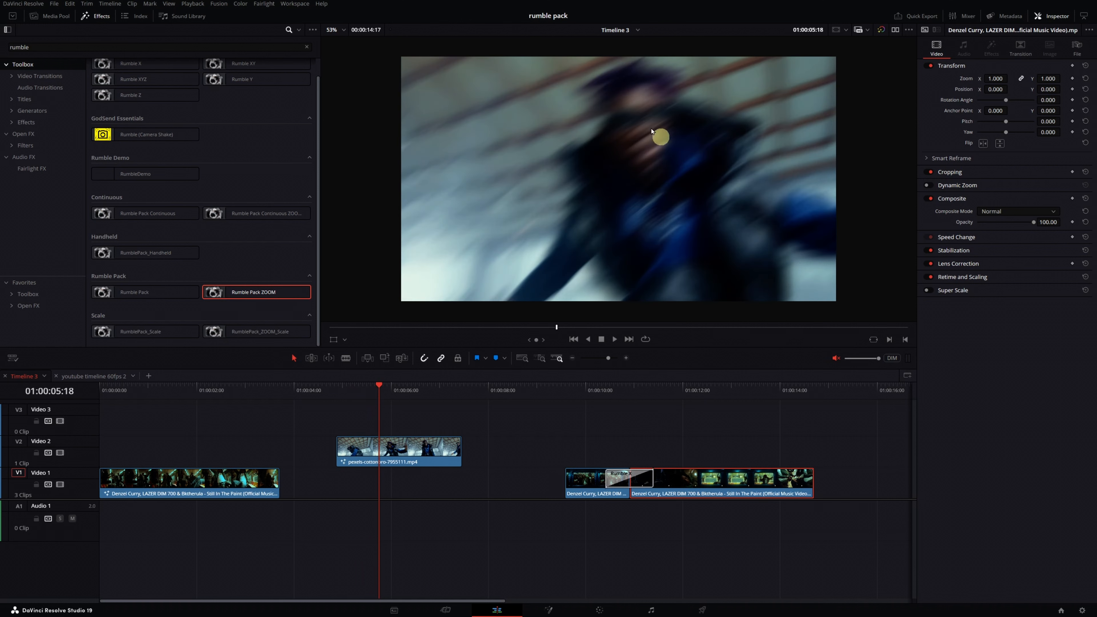
{"action": "left_click", "coordinate": [338, 390]}
{"action": "key", "text": "space"}
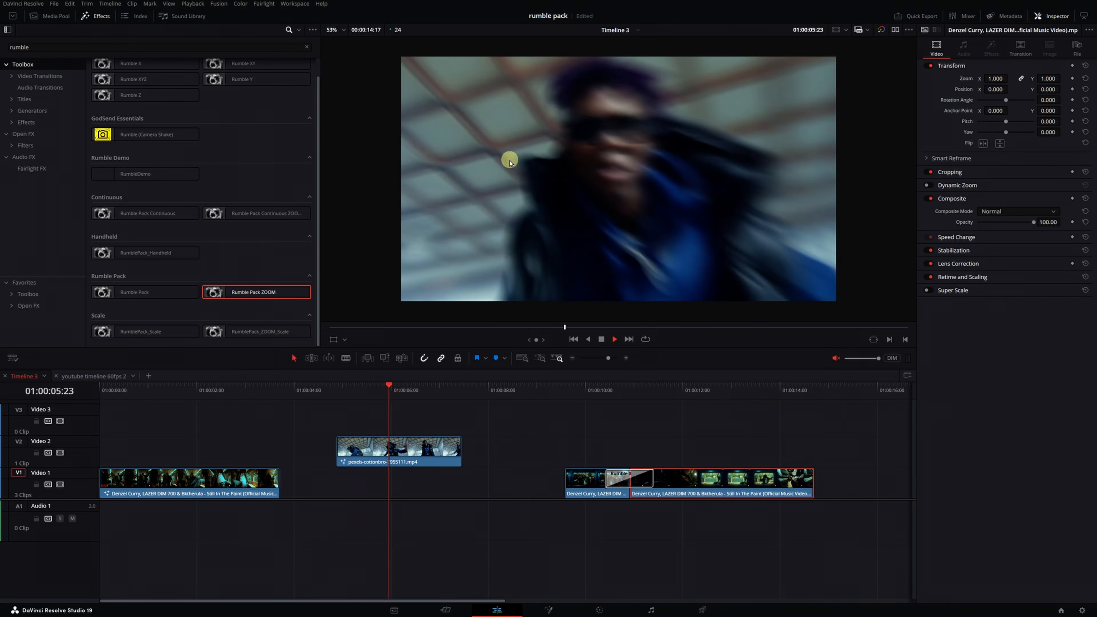
{"action": "key", "text": "space"}
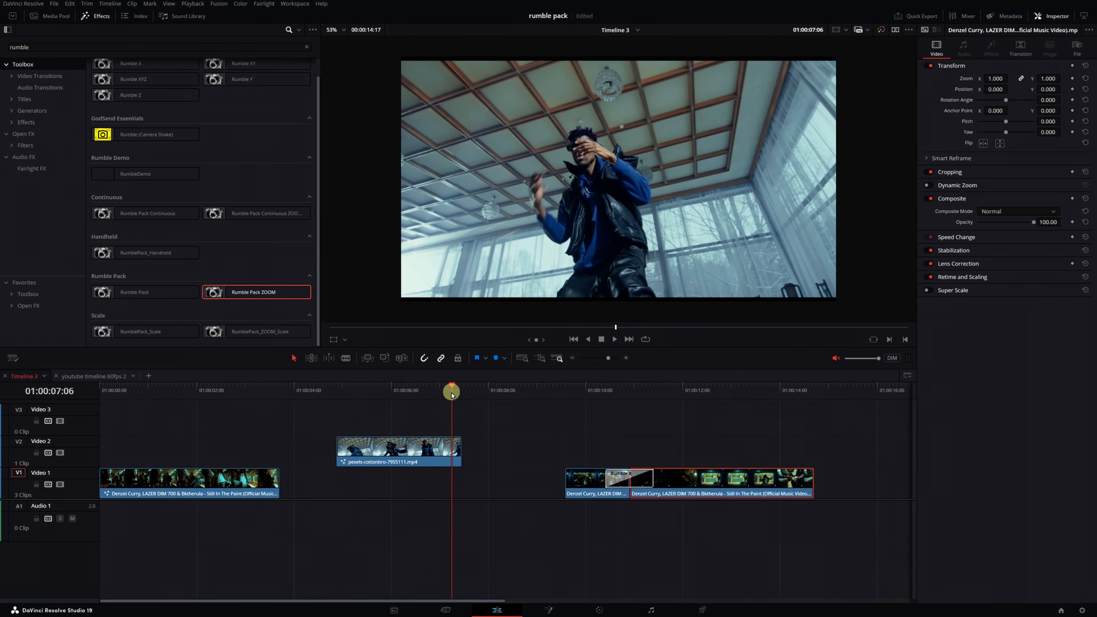
Replace Rumble Pack ZOOM on the first clip with RumblePack_Scale and return the playhead to the clip's start.
{"action": "left_click", "coordinate": [369, 327]}
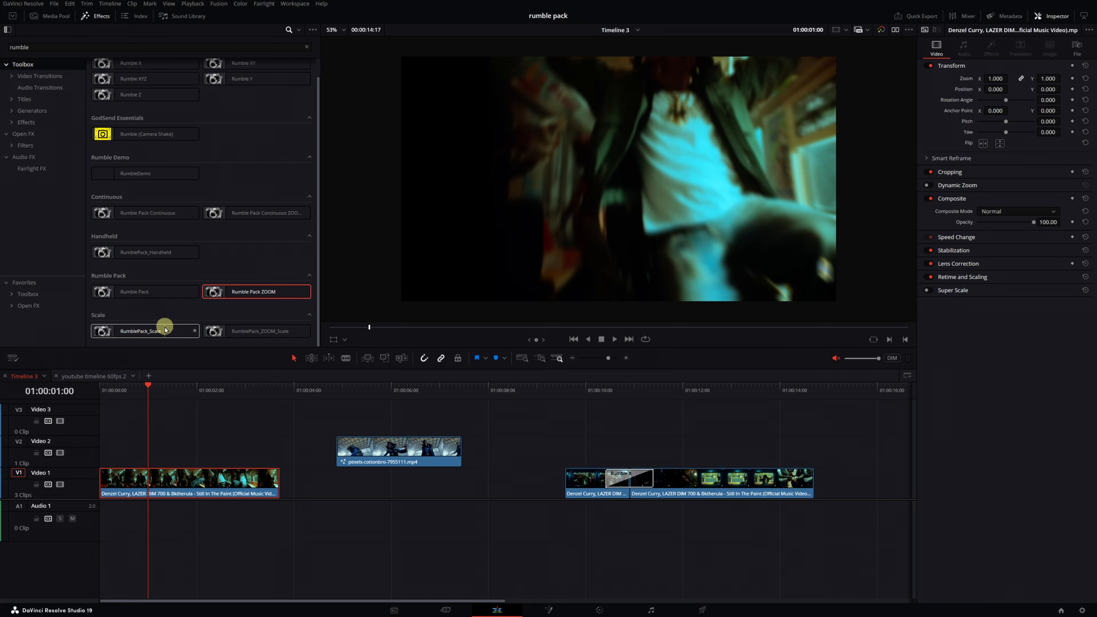
{"action": "left_click_drag", "start_coordinate": [165, 330], "coordinate": [157, 477]}
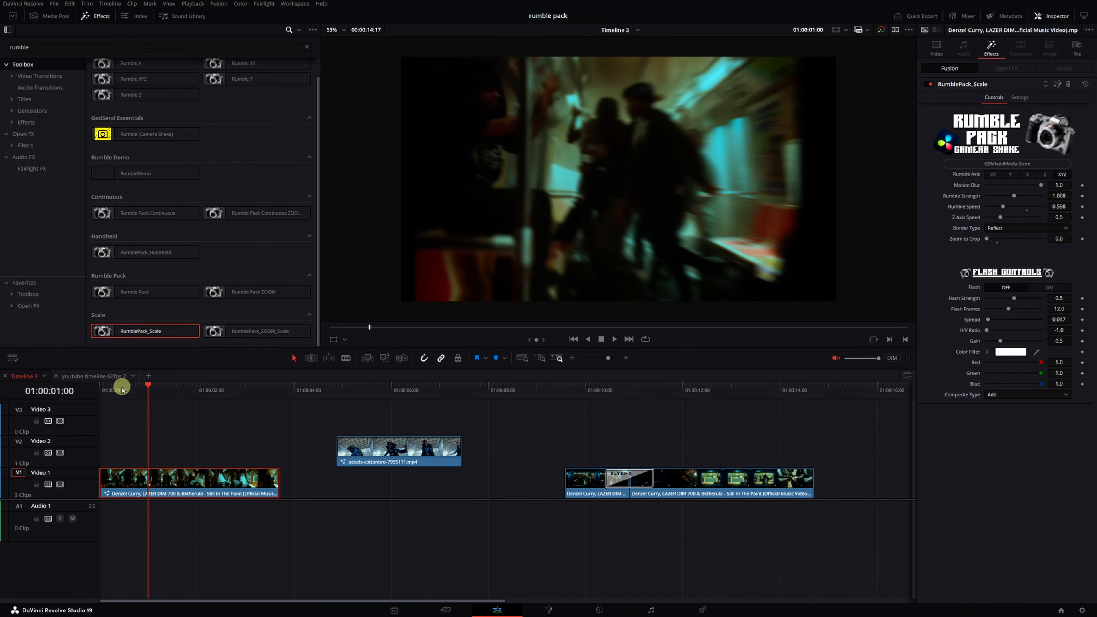
{"action": "left_click_drag", "start_coordinate": [122, 388], "coordinate": [103, 385]}
Move the pexels clip along Video 2 to about 01:00:07:00 and play the first clip to preview its RumblePack_Scale shake.
{"action": "left_click_drag", "start_coordinate": [411, 438], "coordinate": [515, 438]}
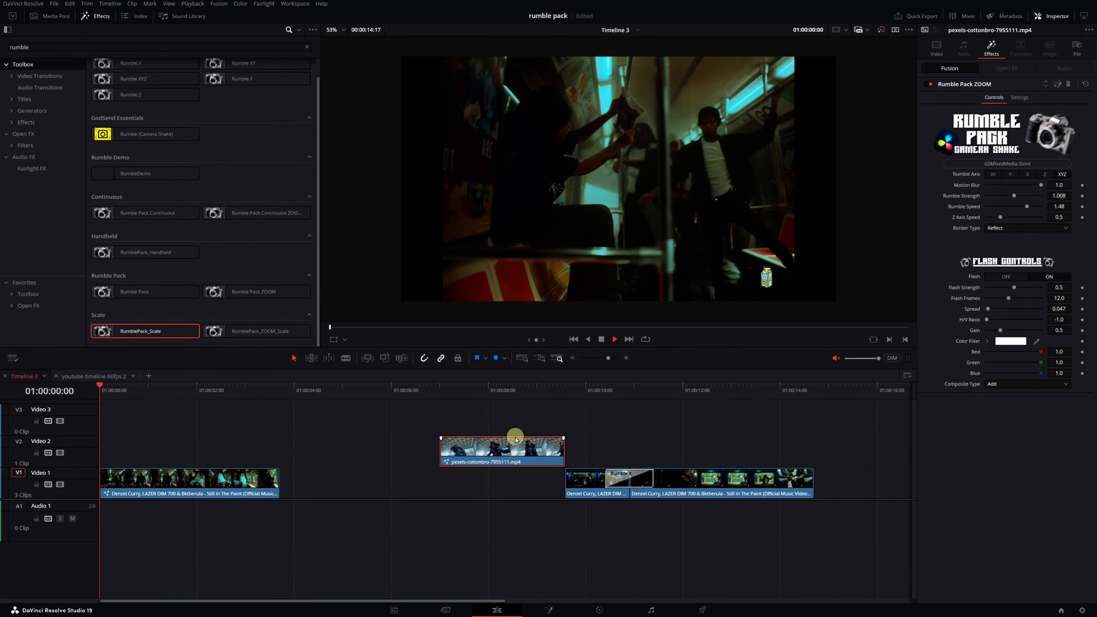
{"action": "key", "text": "space"}
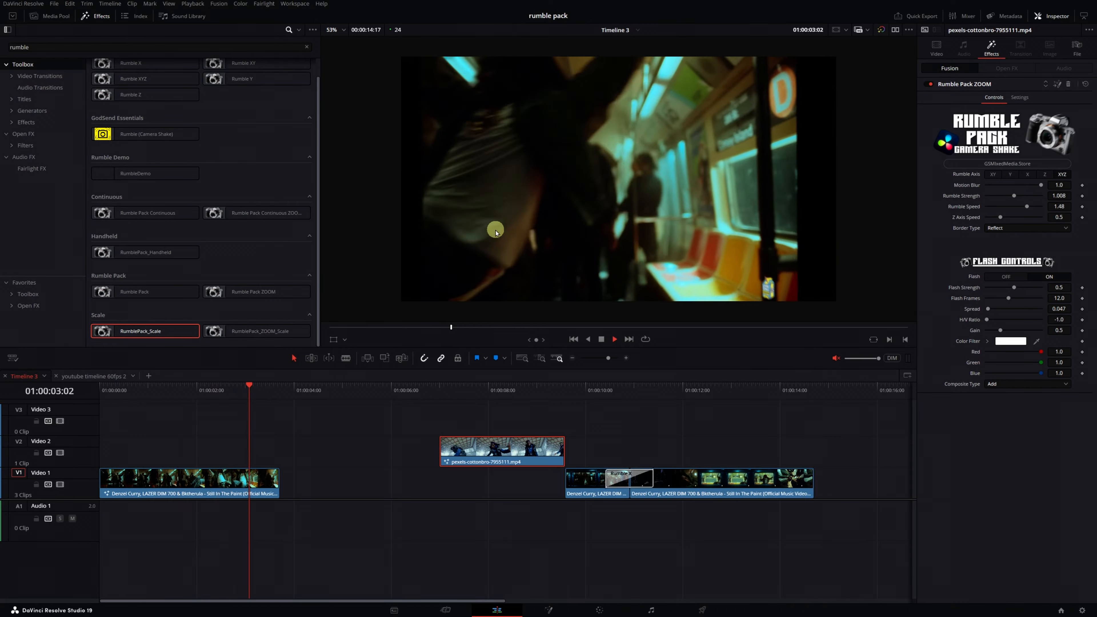
{"action": "key", "text": "space"}
{"action": "left_click_drag", "start_coordinate": [146, 389], "coordinate": [85, 397]}
{"action": "key", "text": "space"}
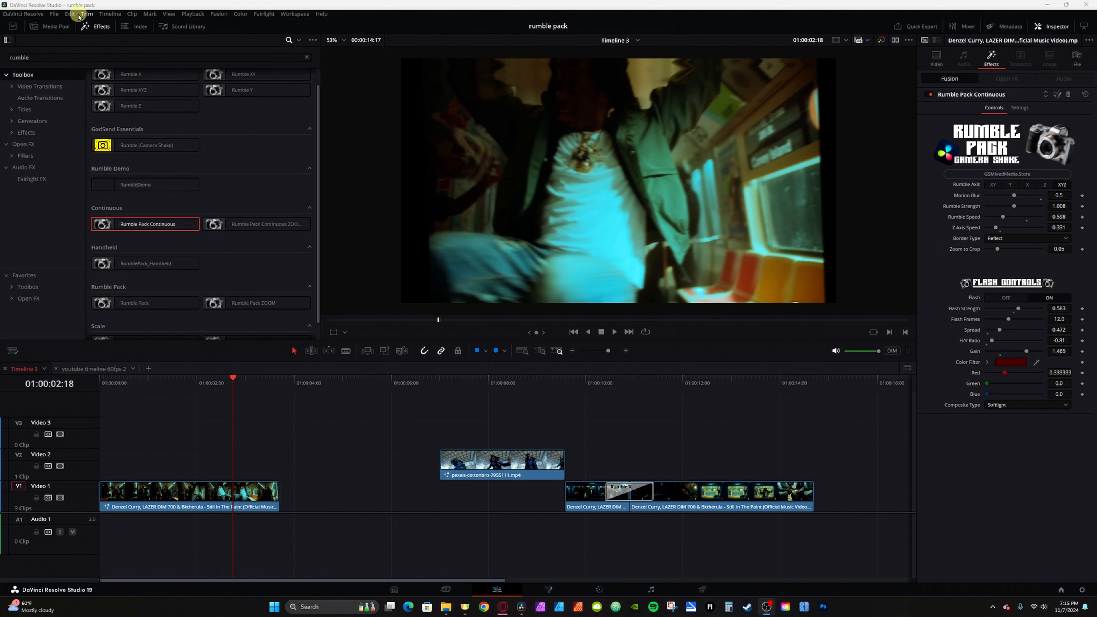
Clear the effects search and add an Adjustment Clip to Video 2 above the first clip.
{"action": "left_click", "coordinate": [37, 133]}
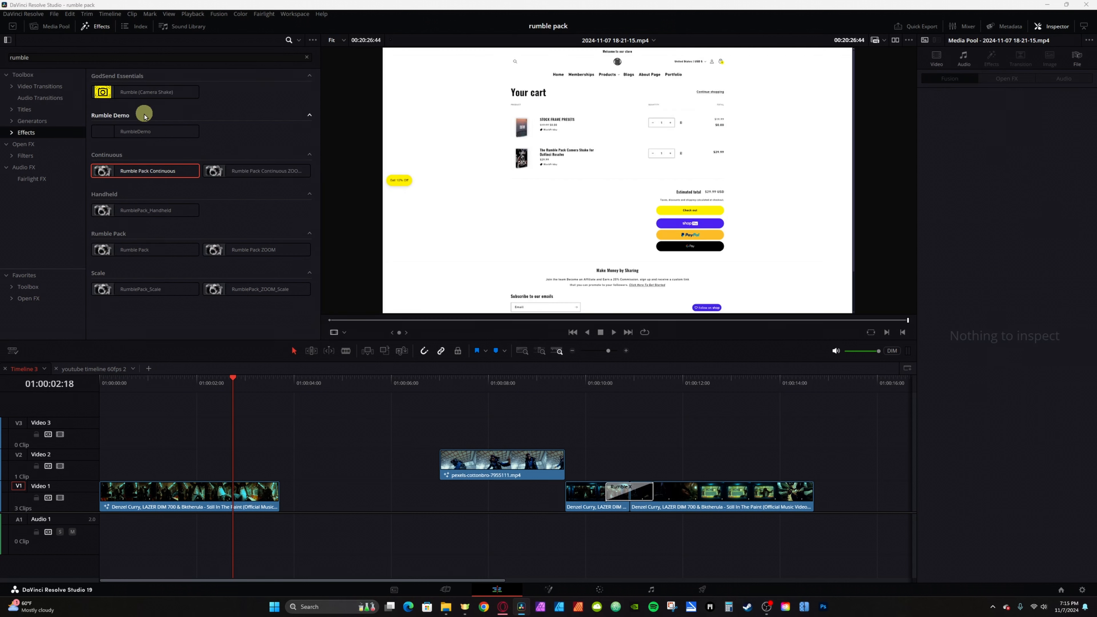
{"action": "left_click", "coordinate": [307, 58]}
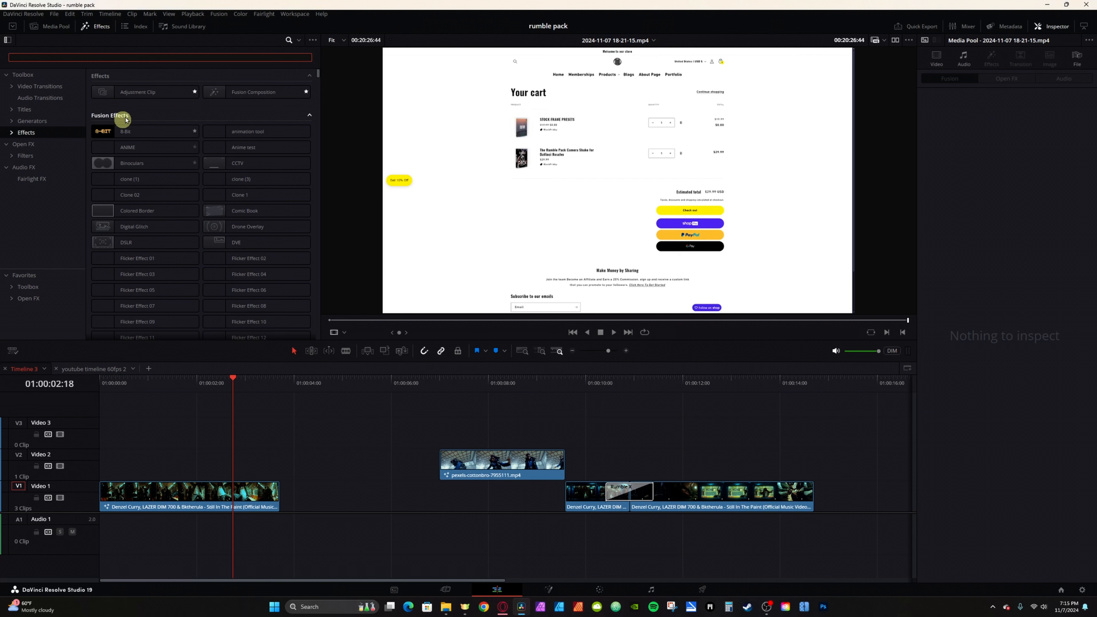
{"action": "left_click", "coordinate": [141, 93]}
{"action": "left_click_drag", "start_coordinate": [140, 93], "coordinate": [150, 440]}
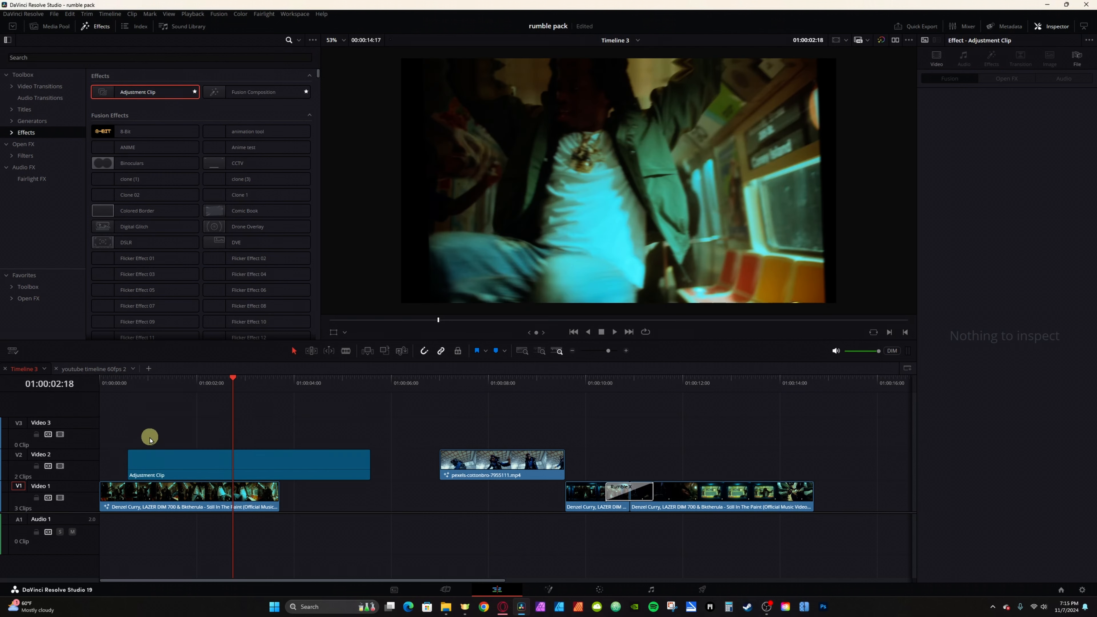
Copy the first clip's attributes and paste only its Fusion Effects onto the Adjustment Clip.
{"action": "left_click", "coordinate": [146, 505]}
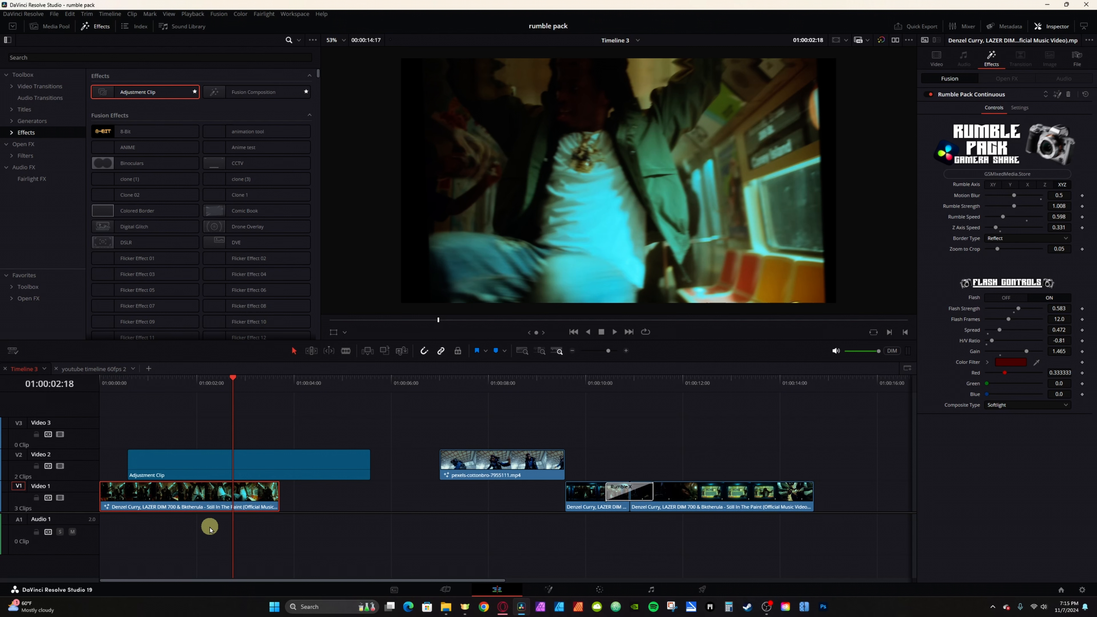
{"action": "left_click", "coordinate": [184, 466]}
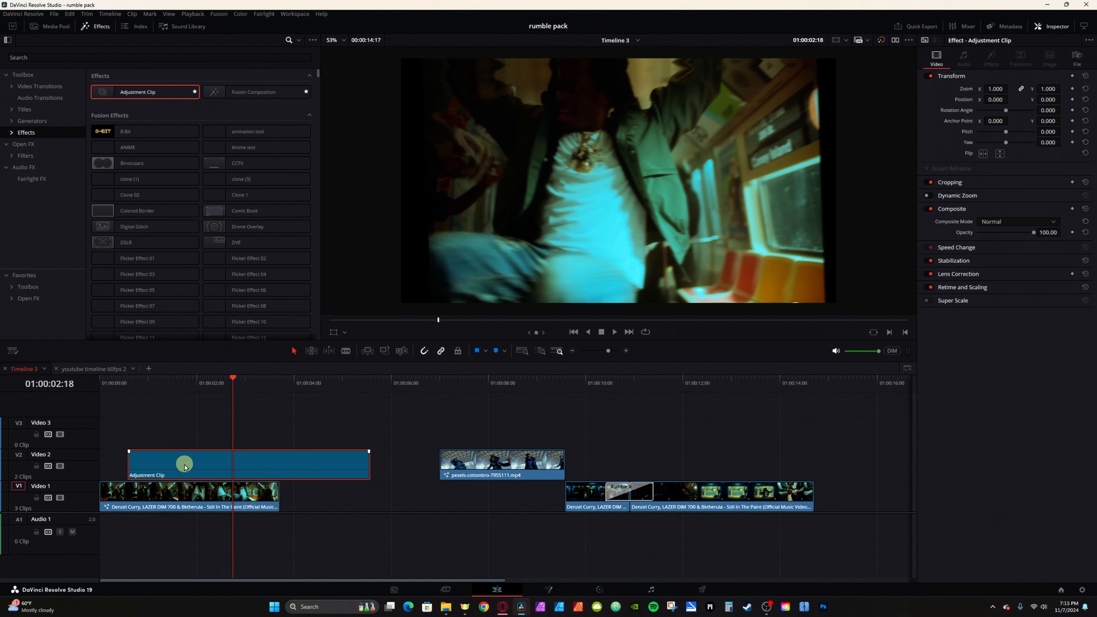
{"action": "key", "text": "alt+v"}
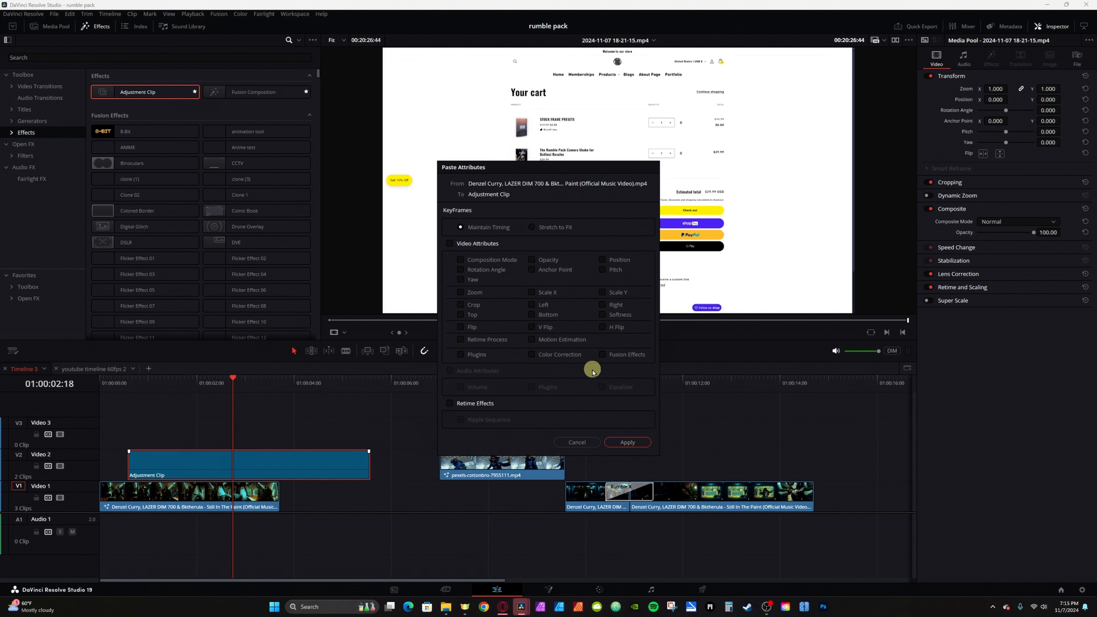
{"action": "left_click", "coordinate": [602, 355]}
{"action": "left_click", "coordinate": [634, 442]}
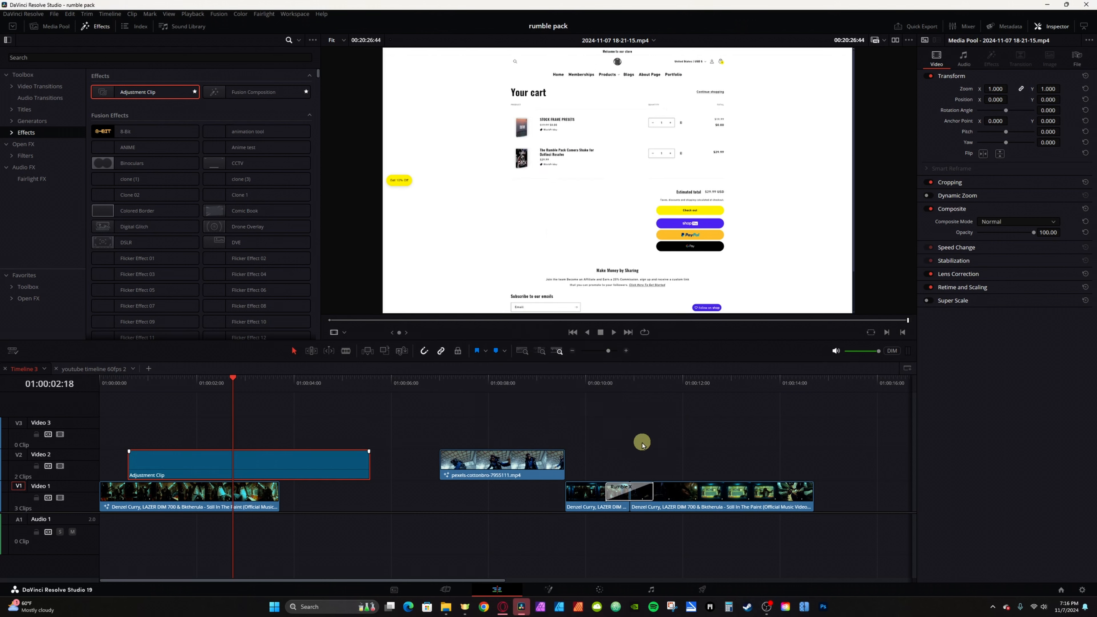
Rename the Adjustment Clip on Video 2 as "shake".
{"action": "left_click", "coordinate": [250, 463]}
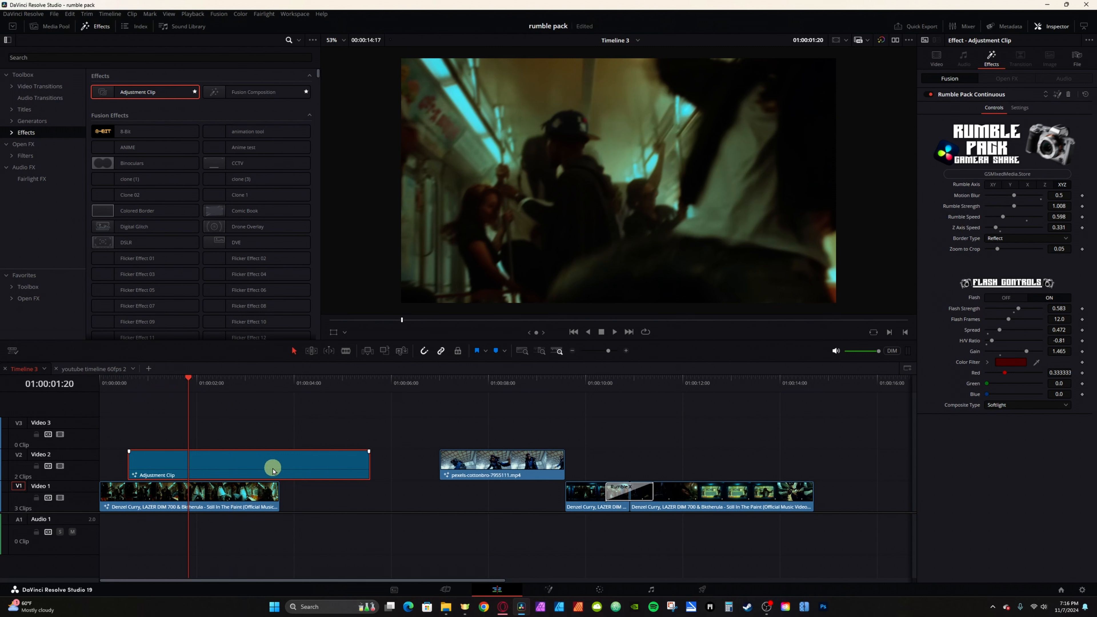
{"action": "left_click", "coordinate": [1078, 61]}
{"action": "left_click", "coordinate": [1036, 101]}
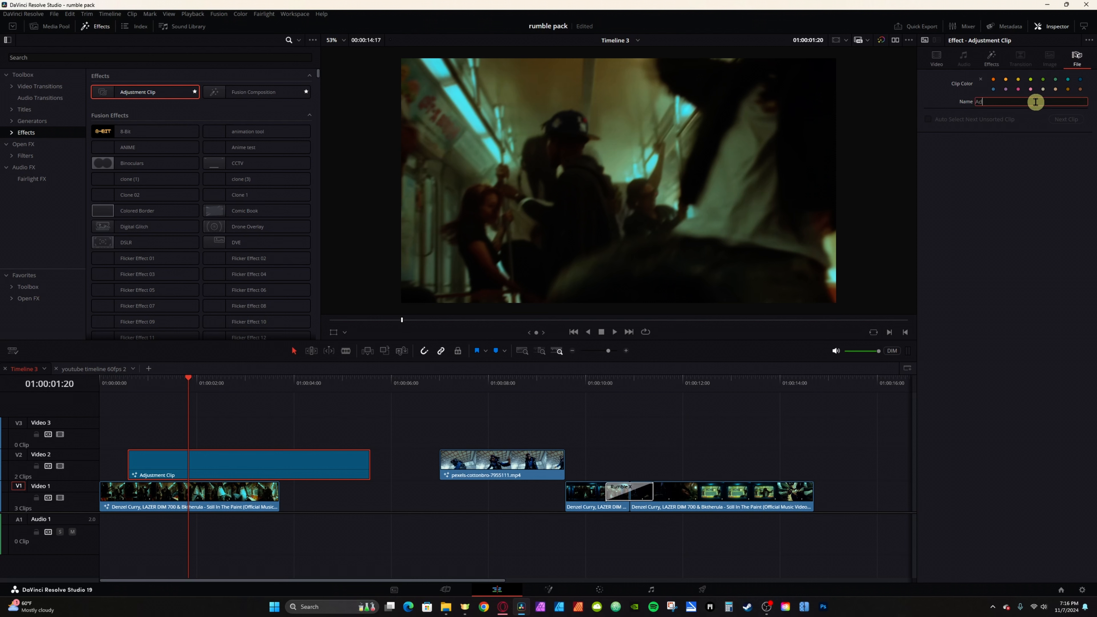
{"action": "key", "text": "Return"}
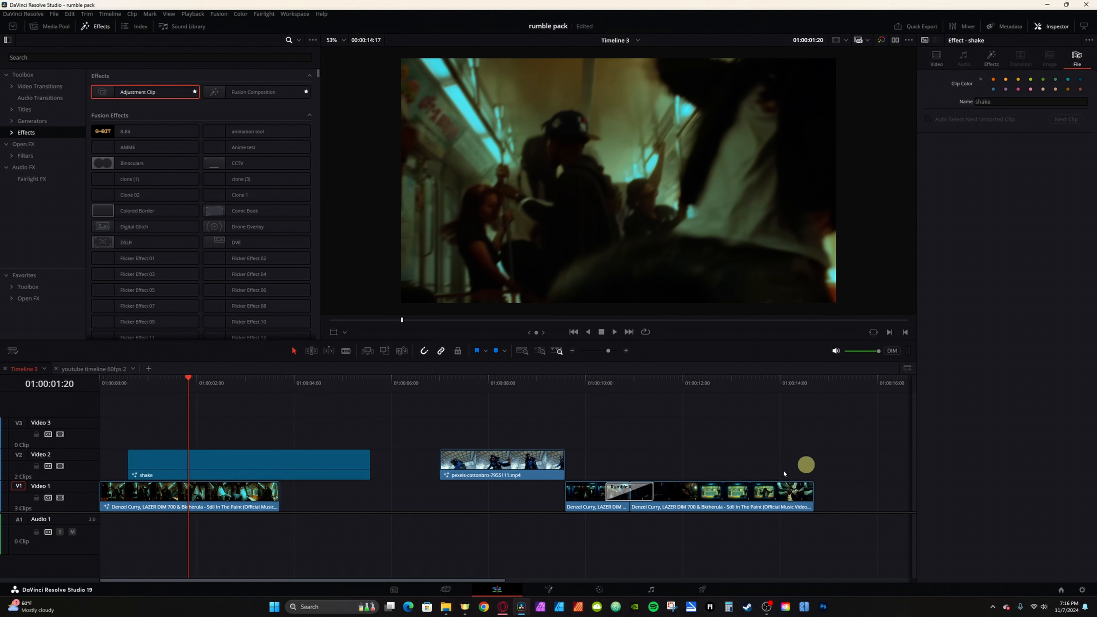
Store the shake adjustment clip in the Master power bin and place a copy of it on Video 3 at about 01:00:08:10.
{"action": "left_click", "coordinate": [52, 26]}
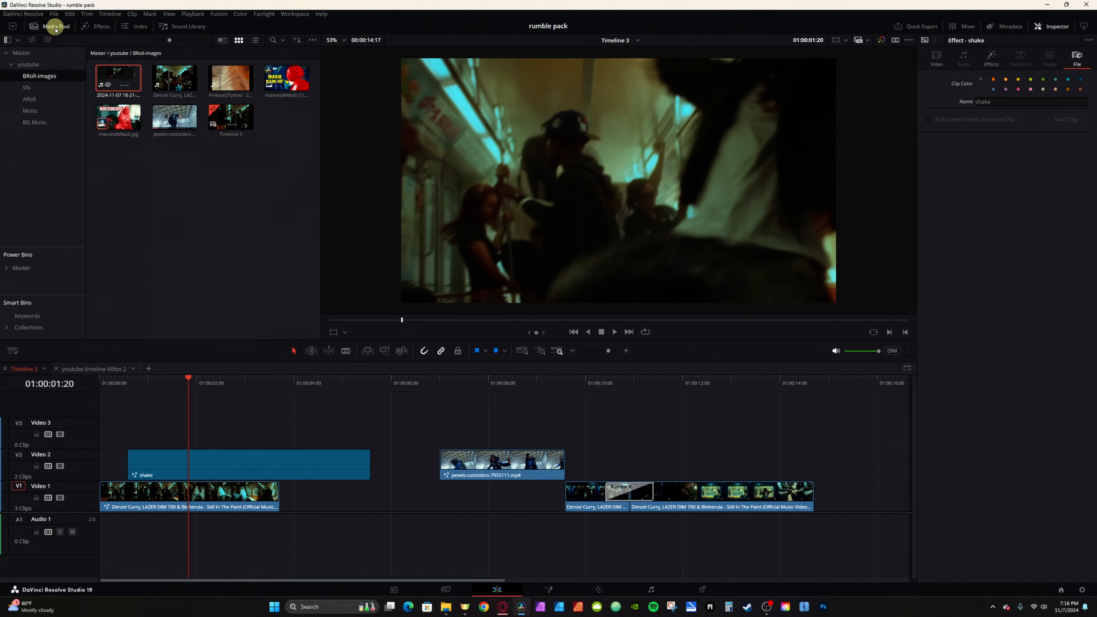
{"action": "left_click", "coordinate": [29, 270]}
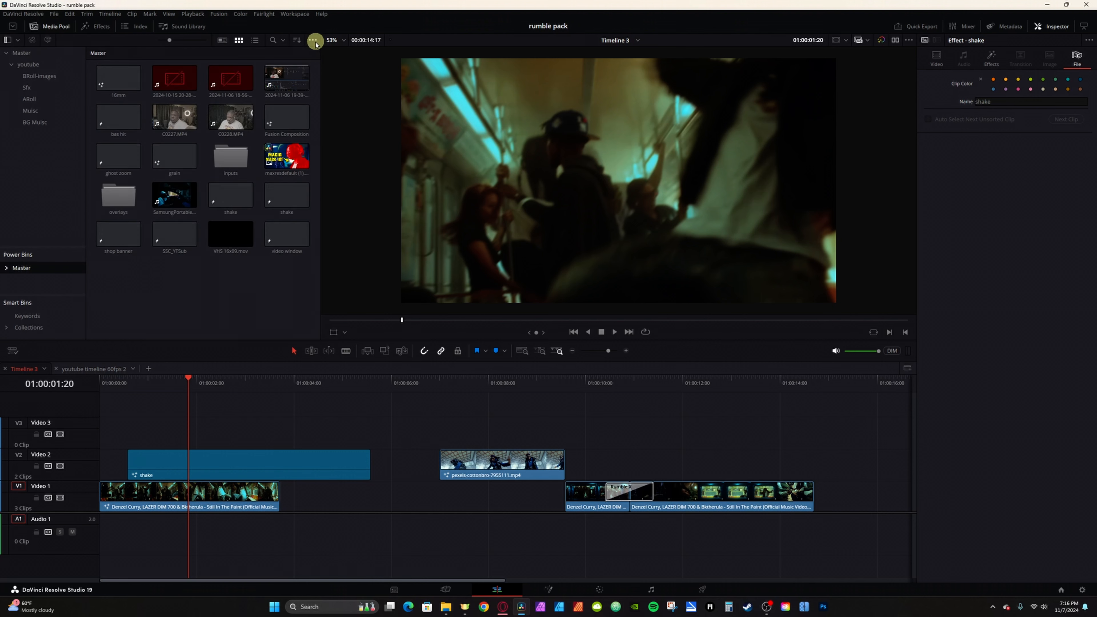
{"action": "left_click", "coordinate": [314, 42]}
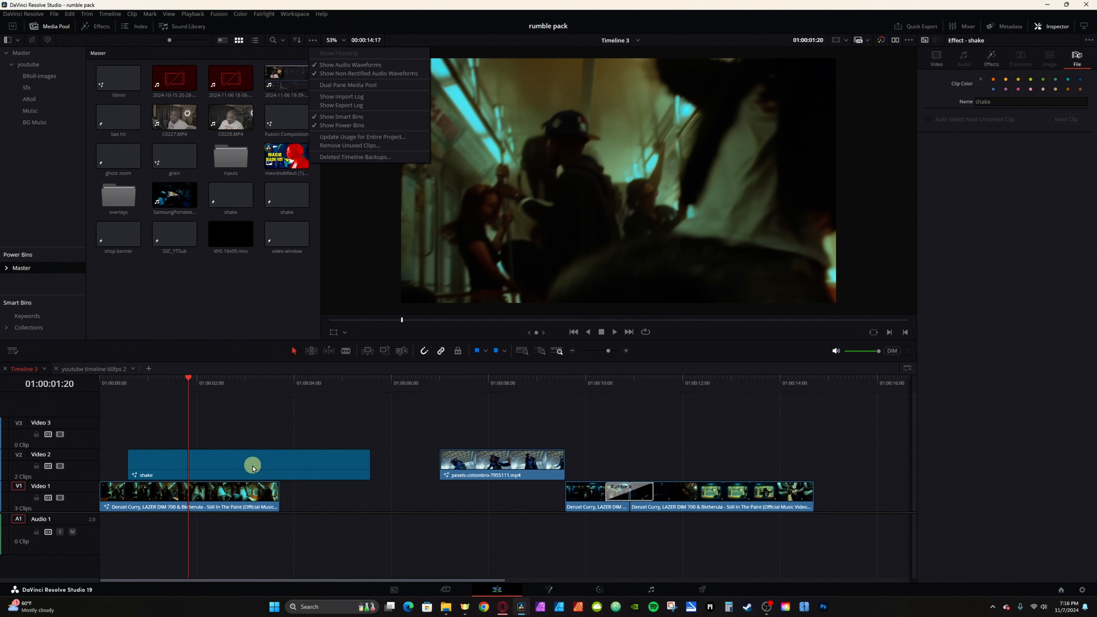
{"action": "left_click_drag", "start_coordinate": [252, 460], "coordinate": [202, 288]}
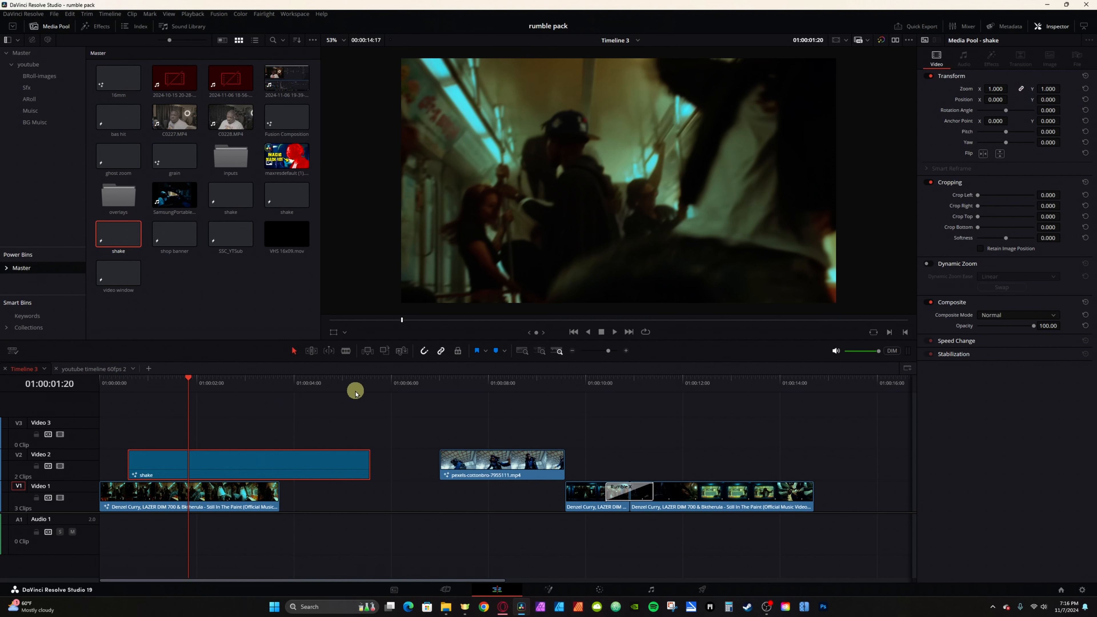
{"action": "left_click", "coordinate": [118, 230]}
{"action": "left_click_drag", "start_coordinate": [121, 234], "coordinate": [523, 434]}
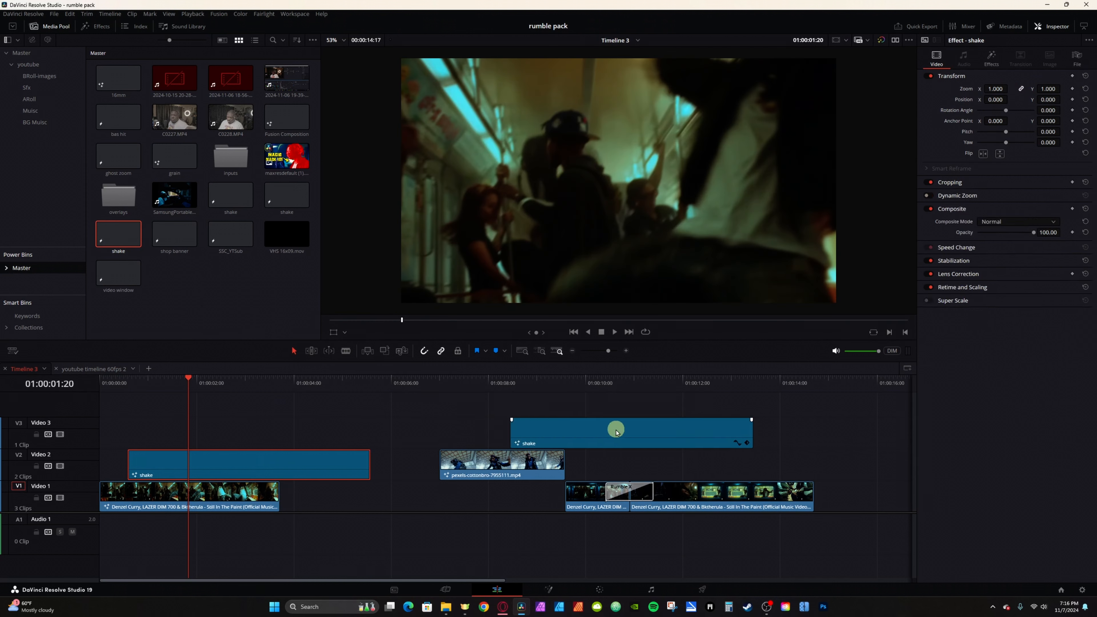
Move the shake clip on Video 3 to start with the pexels-cottonbro clip below it, and play that section back.
{"action": "left_click_drag", "start_coordinate": [614, 432], "coordinate": [542, 431]}
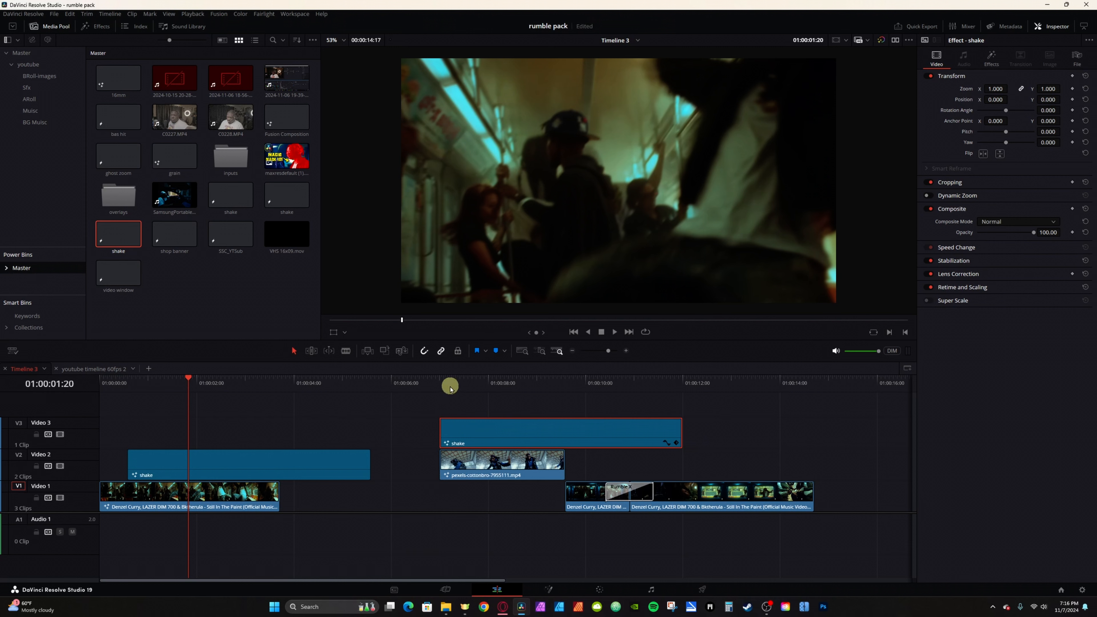
{"action": "left_click", "coordinate": [441, 384]}
{"action": "key", "text": "space"}
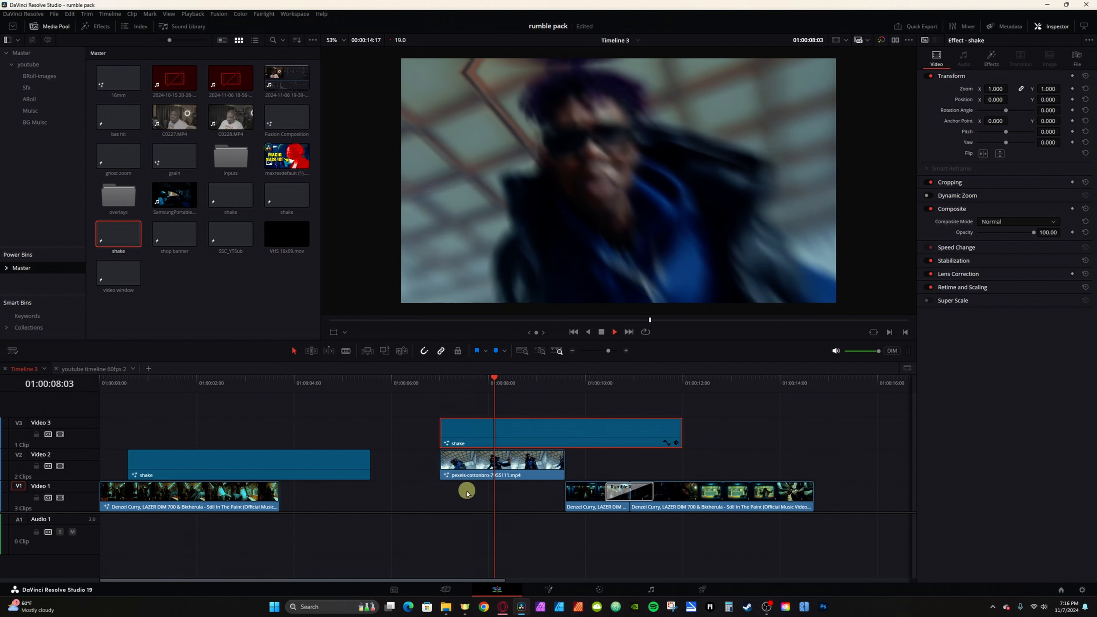
{"action": "key", "text": "space"}
Remove the Rumble Pack ZOOM effect from the pexels-cottonbro clip on Video 2 and play the section from the clip's start.
{"action": "left_click", "coordinate": [461, 466]}
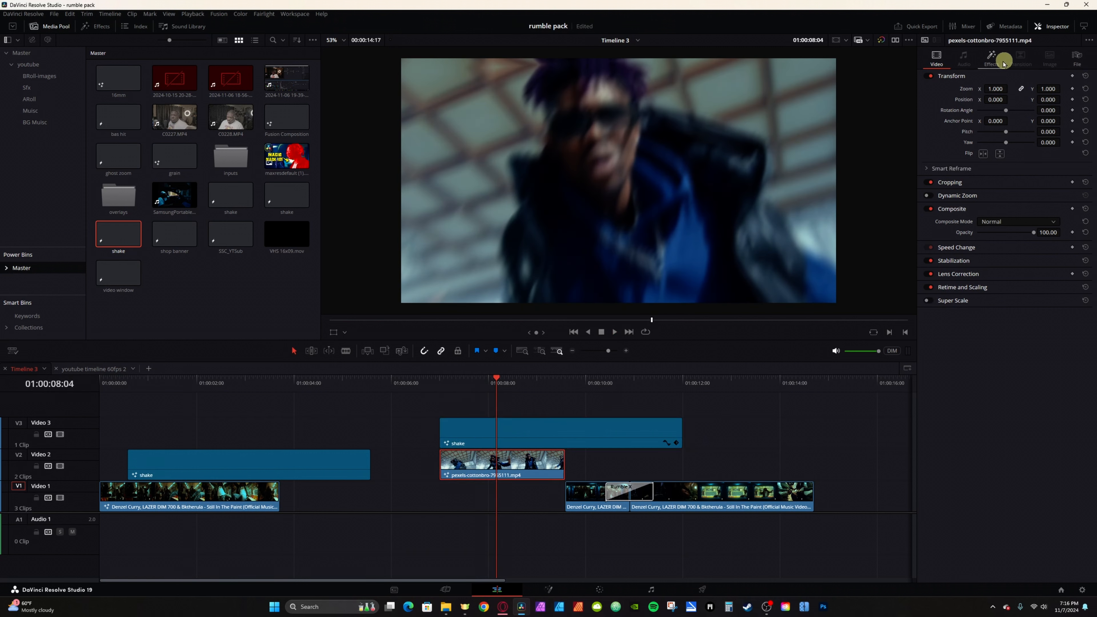
{"action": "left_click", "coordinate": [991, 59]}
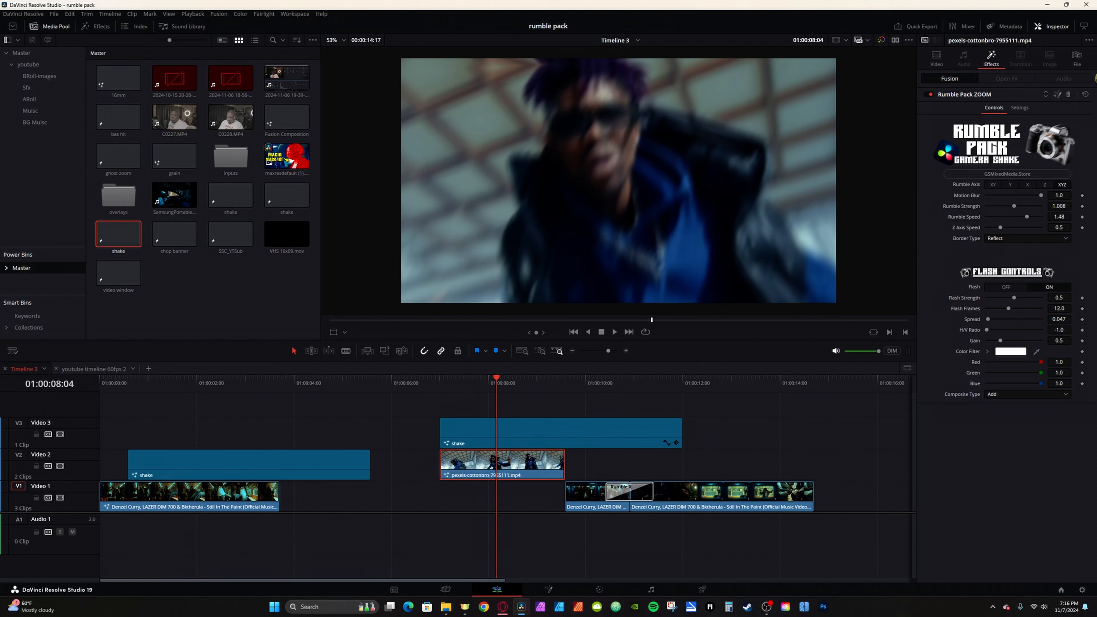
{"action": "left_click", "coordinate": [1069, 96]}
{"action": "left_click", "coordinate": [440, 382]}
{"action": "key", "text": "space"}
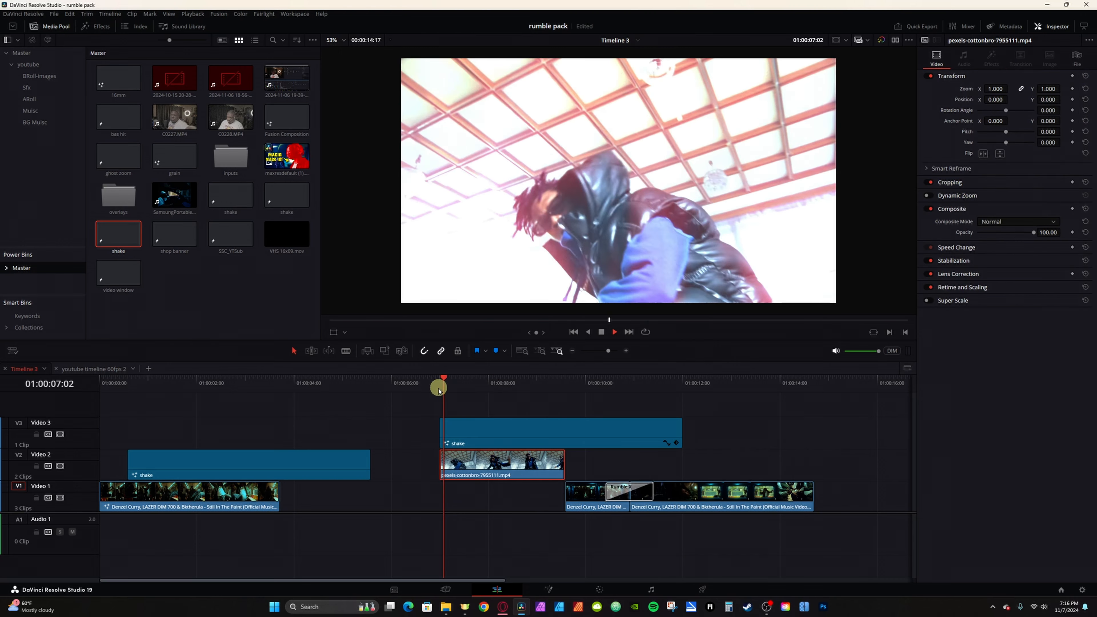
{"action": "key", "text": "space"}
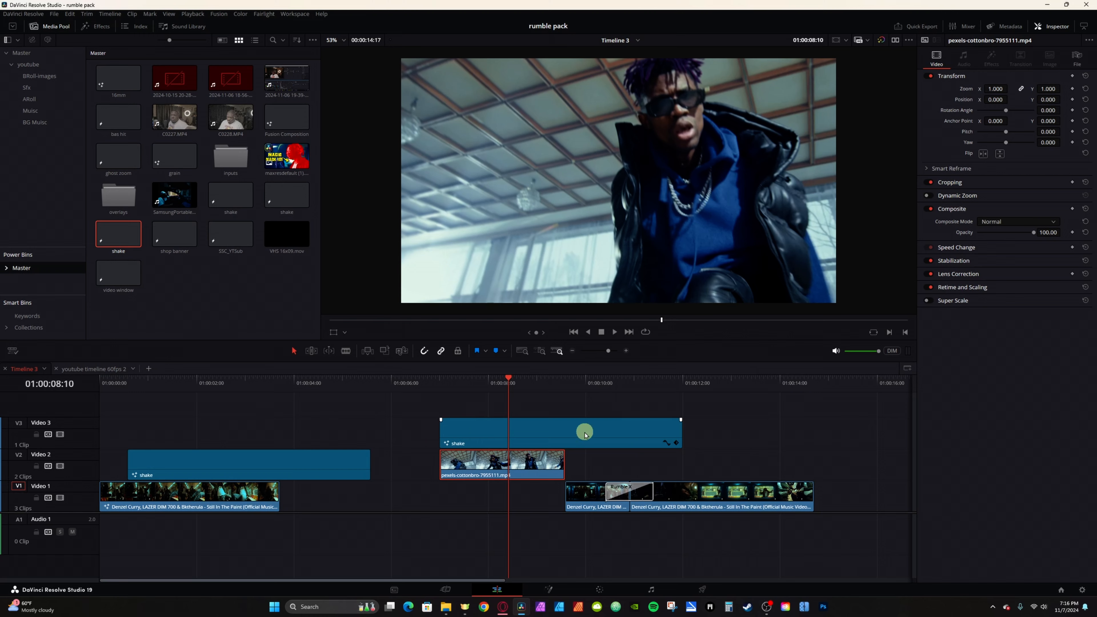
Trim the end of the shake clip on Video 3 to the end of the pexels-cottonbro clip and play the section back.
{"action": "left_click_drag", "start_coordinate": [678, 431], "coordinate": [563, 432]}
{"action": "left_click", "coordinate": [433, 380]}
{"action": "key", "text": "space"}
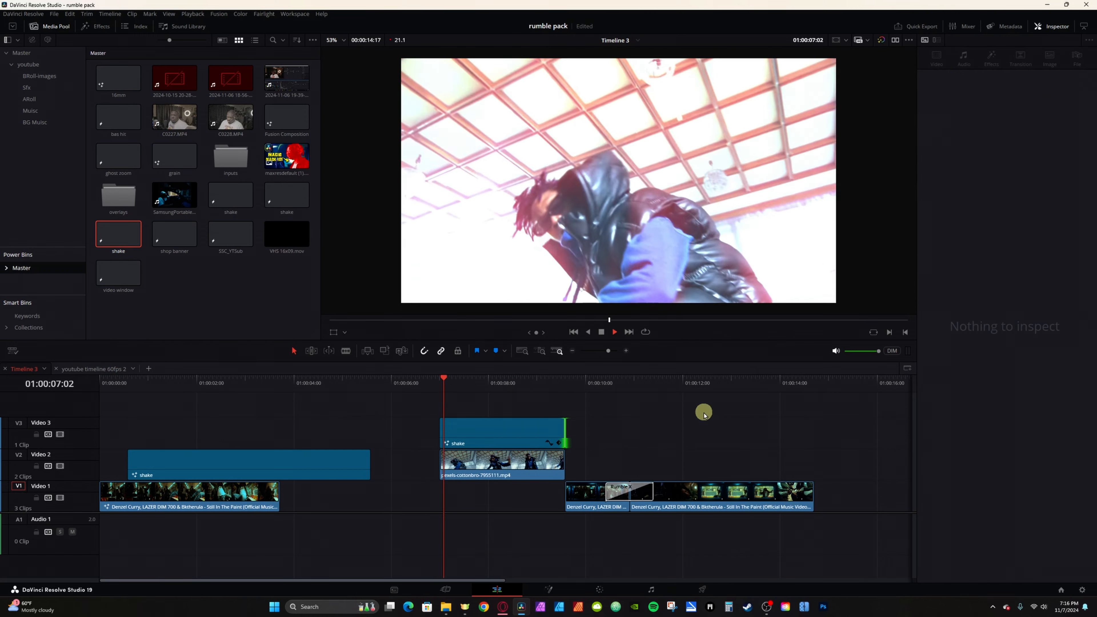
{"action": "left_click", "coordinate": [502, 421]}
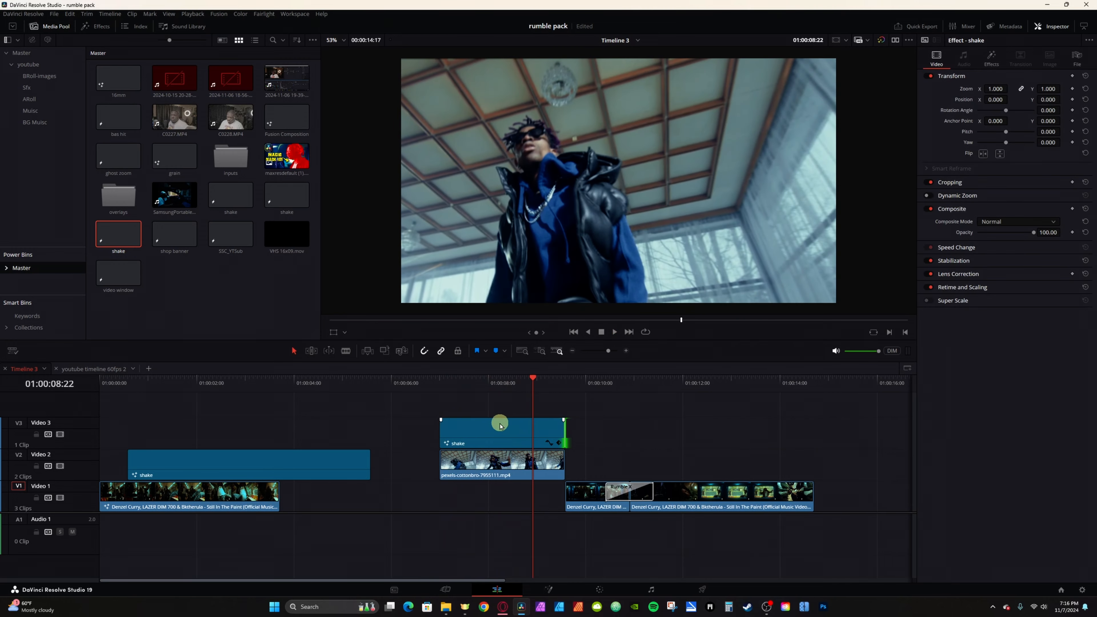
{"action": "key", "text": "space"}
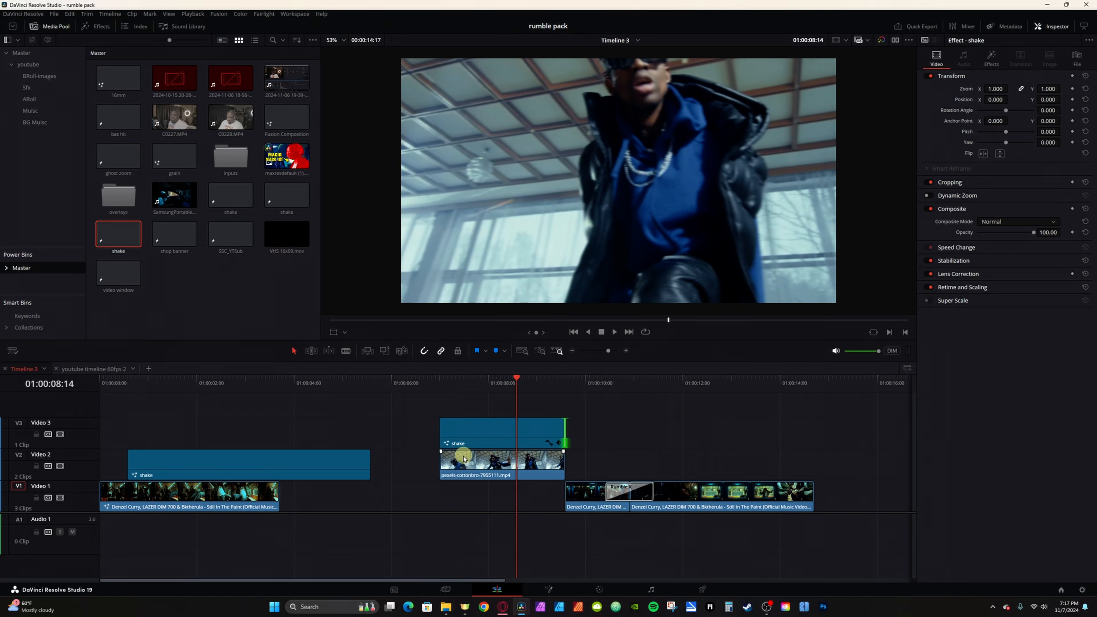
Copy the Video 3 shake clip's attributes and paste only its Fusion Effects onto the pexels-cottonbro clip.
{"action": "left_click", "coordinate": [477, 431]}
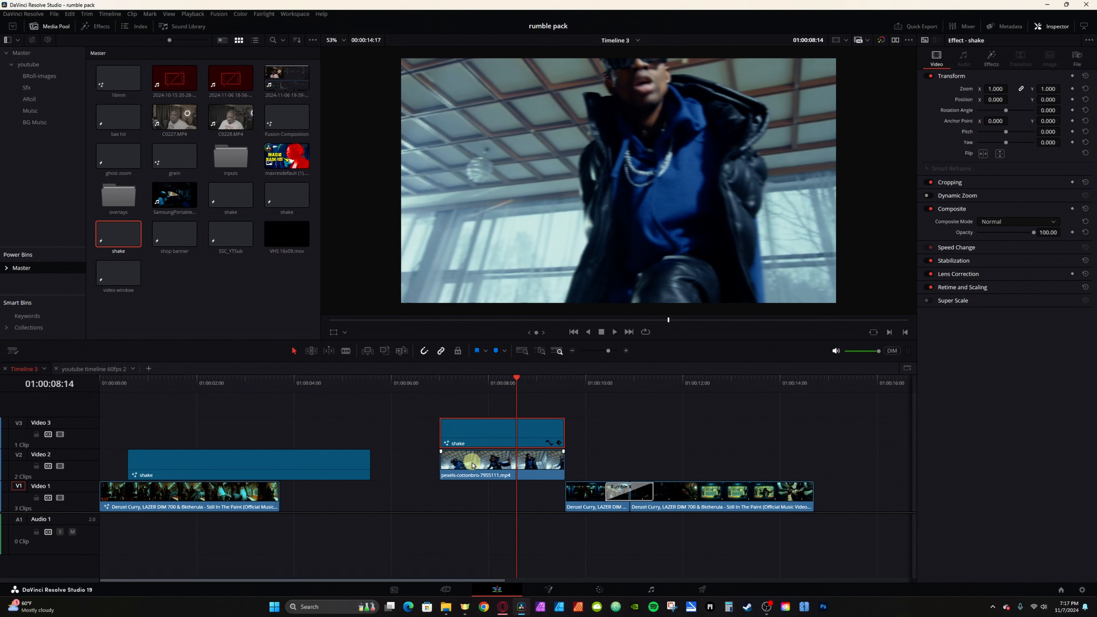
{"action": "left_click", "coordinate": [473, 465]}
{"action": "key", "text": "alt+v"}
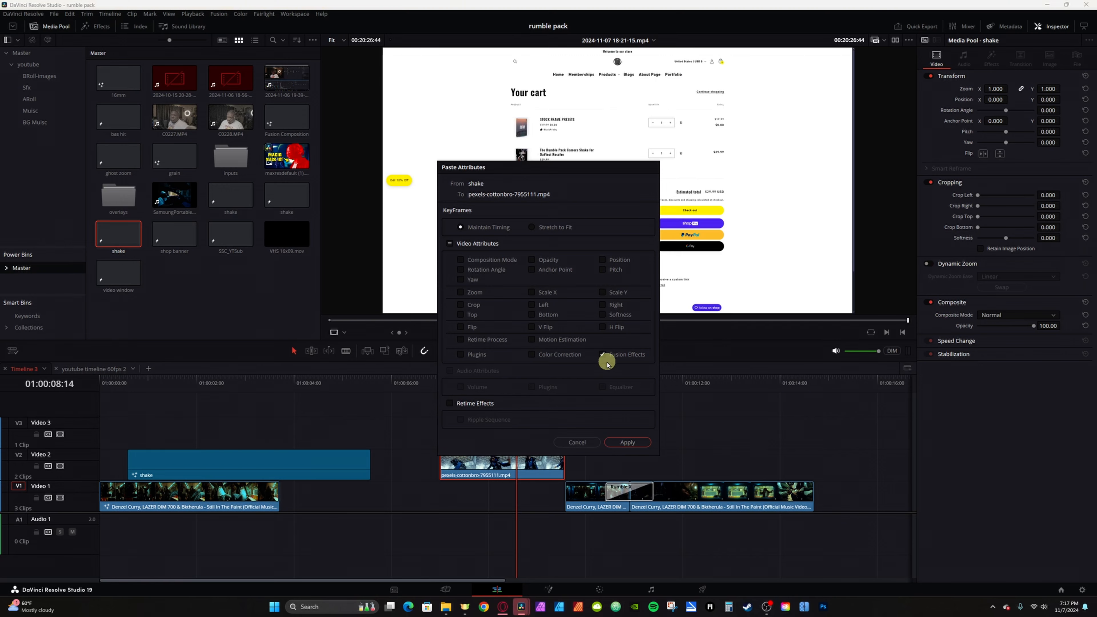
{"action": "left_click", "coordinate": [633, 443]}
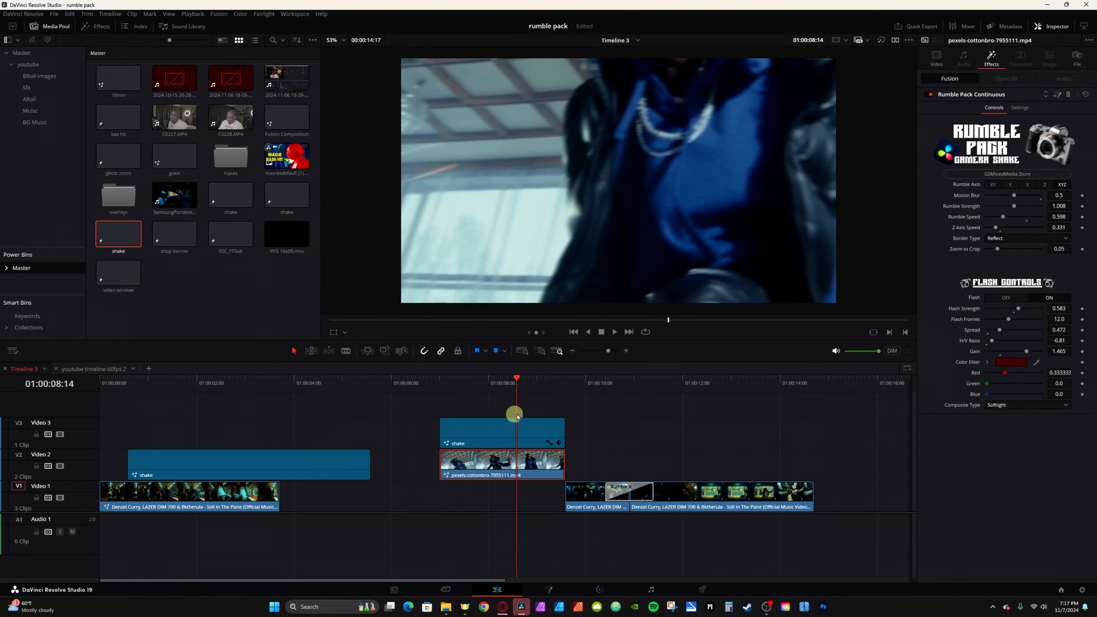
Move the shake clip further along Video 3, clear of the pexels-cottonbro clip, and play that clip from its start.
{"action": "left_click_drag", "start_coordinate": [503, 429], "coordinate": [753, 423]}
{"action": "left_click", "coordinate": [427, 385]}
{"action": "key", "text": "space"}
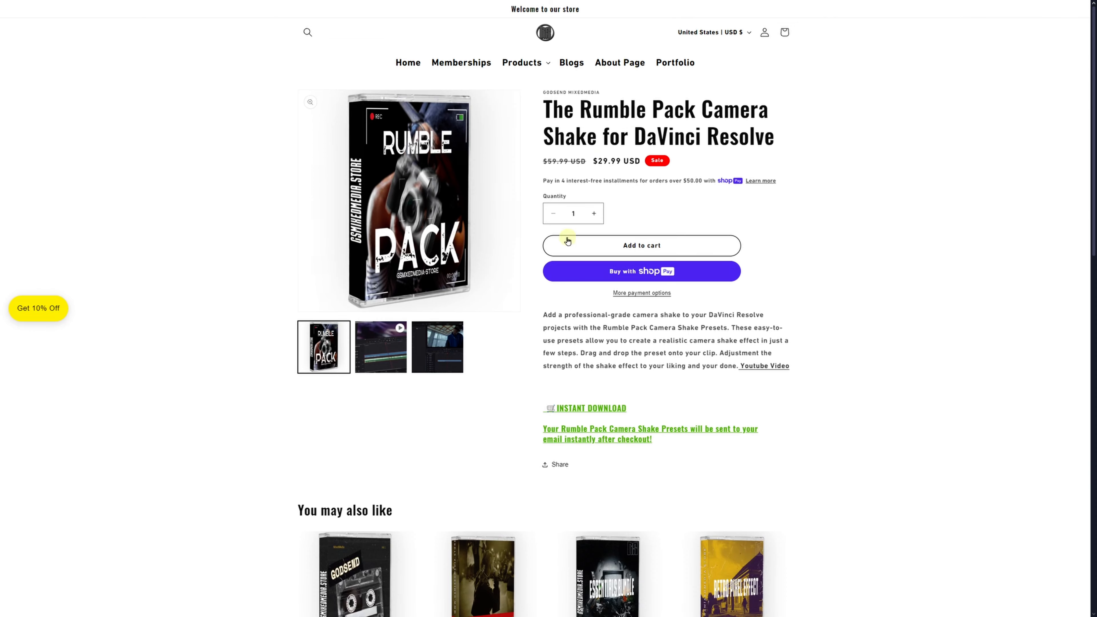
Switch to the web store and add one Rumble Pack Camera Shake for DaVinci Resolve to the cart.
{"action": "left_click", "coordinate": [567, 241]}
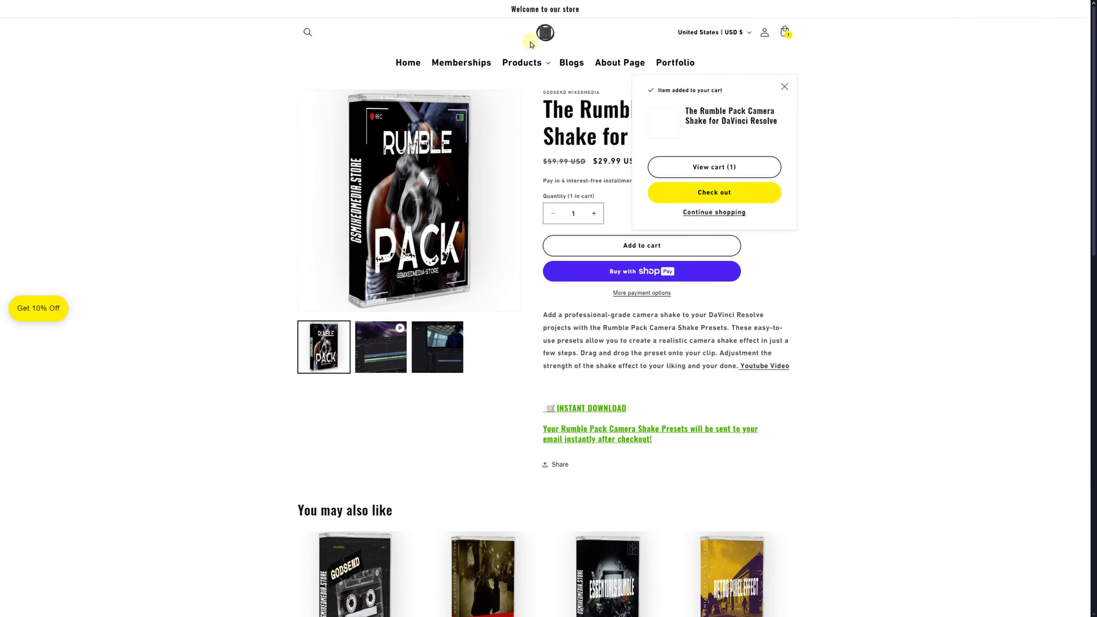